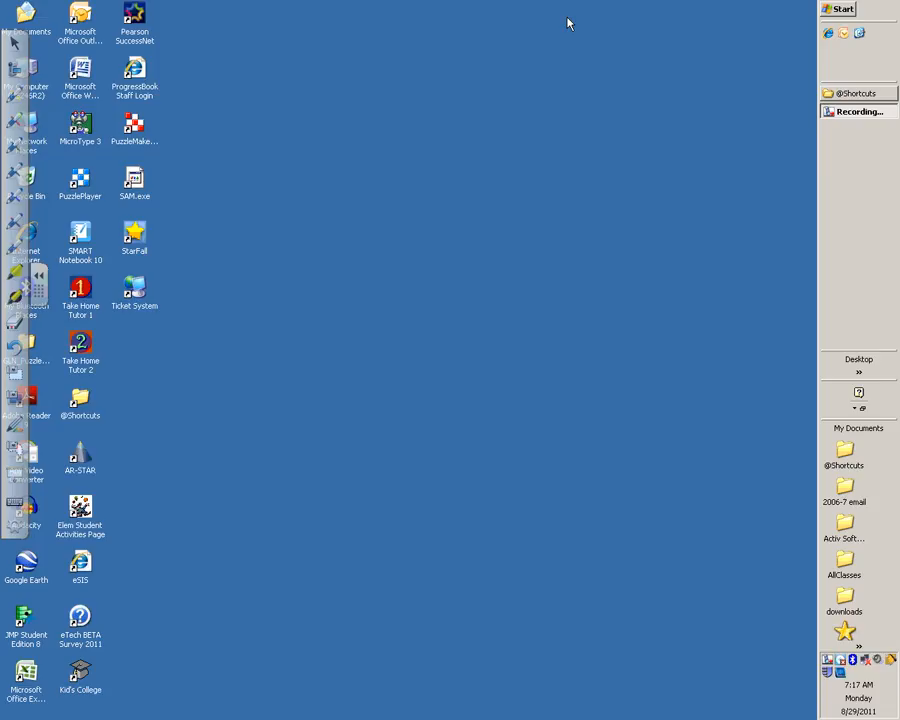
# Hide the SMART floating tools and start Microsoft Office Excel 2007 with a blank workbook
pyautogui.rightClick(840, 661)
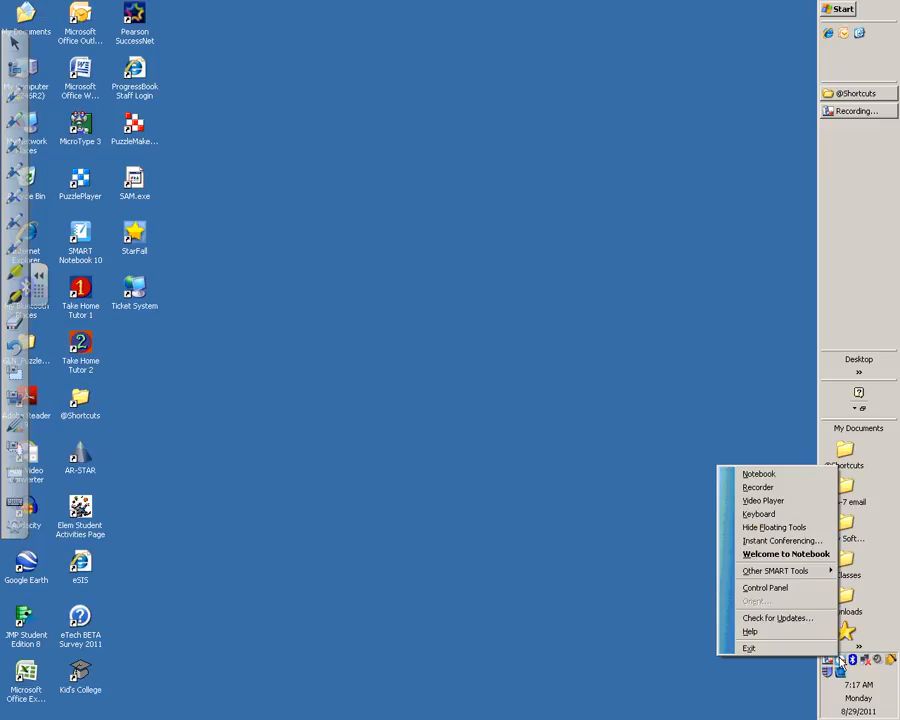
pyautogui.click(808, 528)
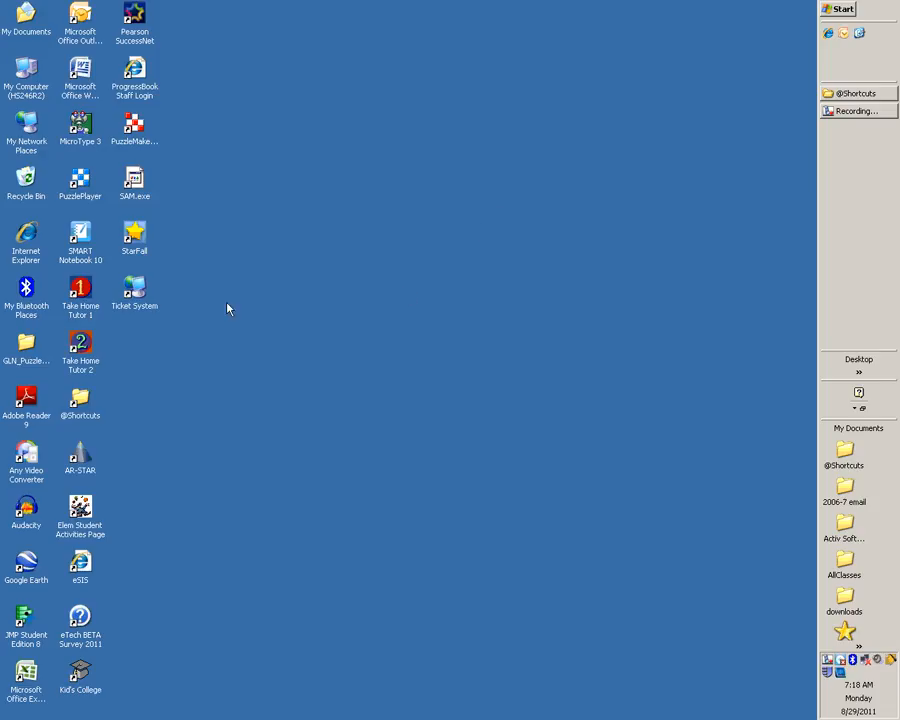
pyautogui.click(839, 11)
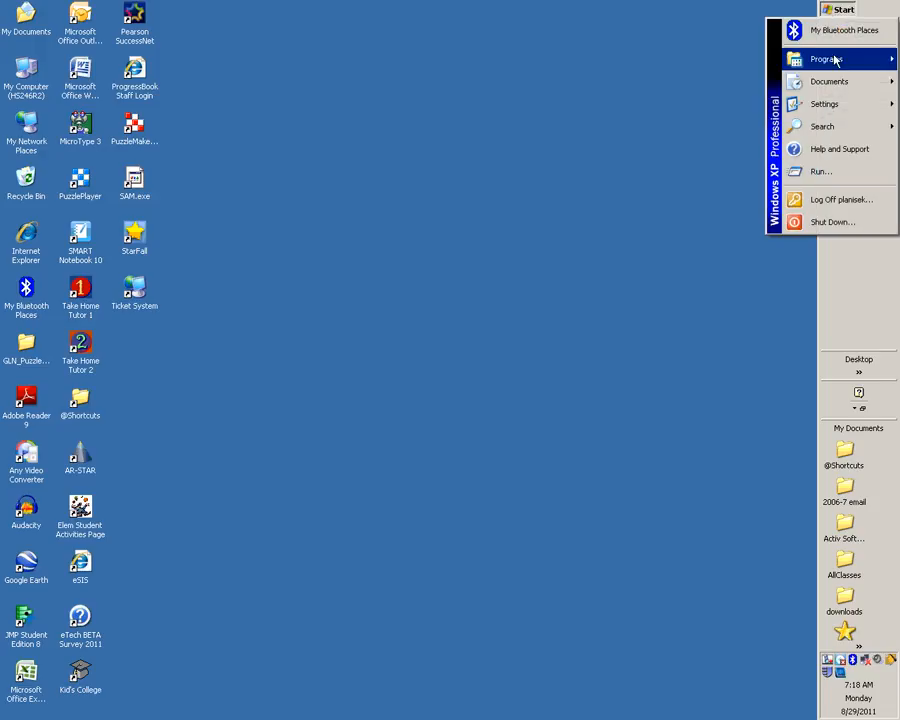
pyautogui.moveTo(835, 66)
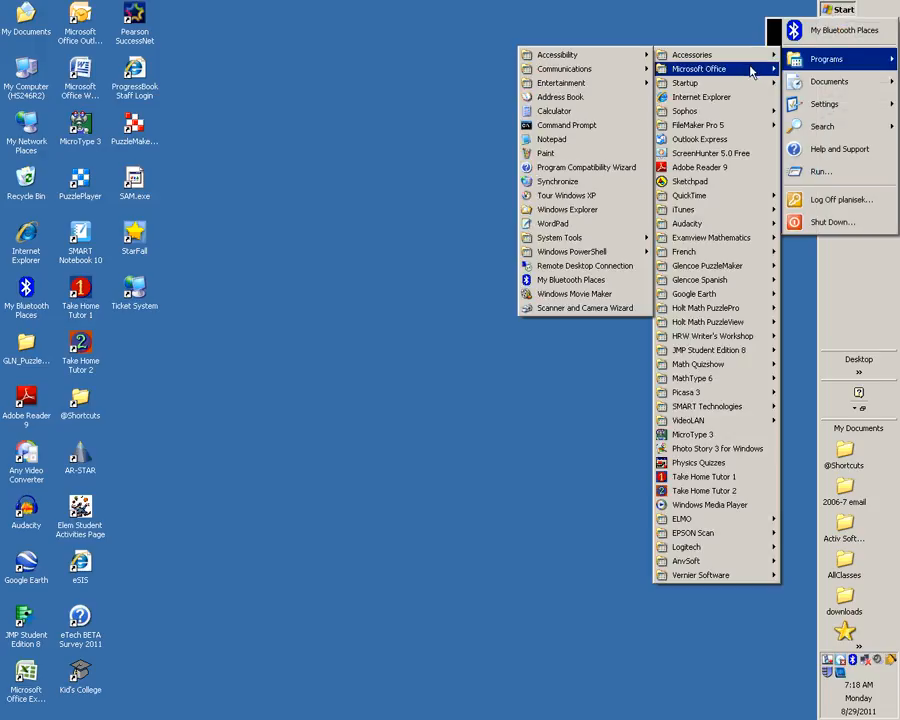
pyautogui.moveTo(700, 68)
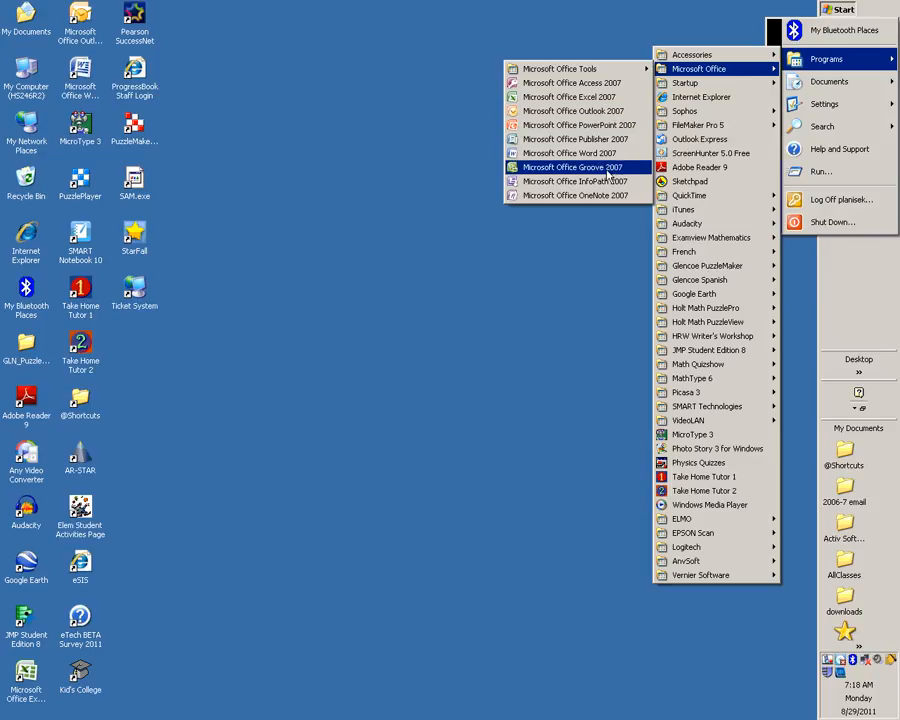
pyautogui.click(595, 100)
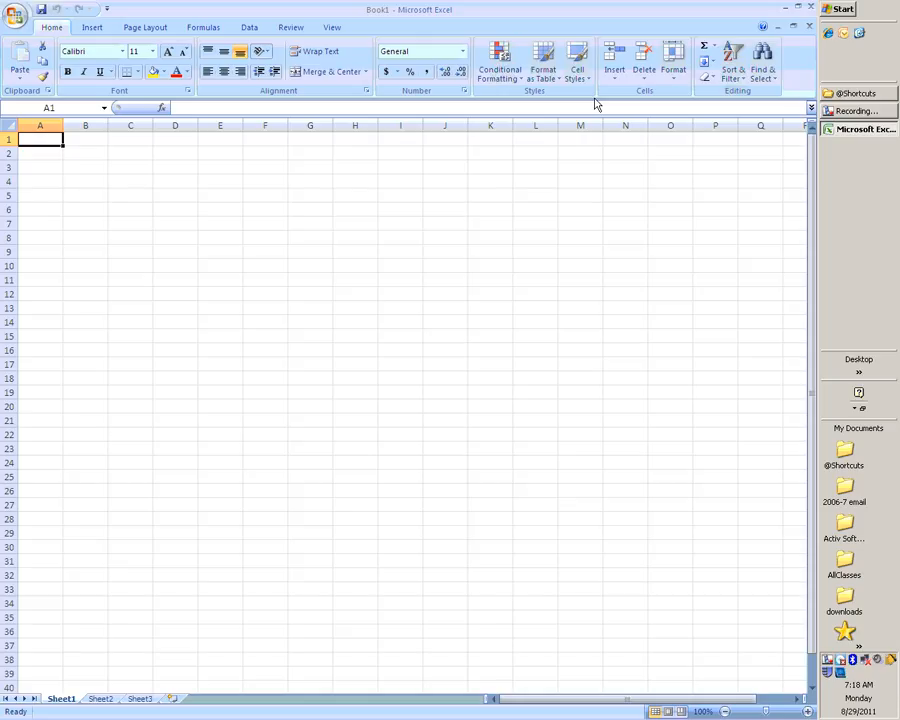
# Enter the x values 1, 2, 3, 4 and 5 in cells A2 to A6
pyautogui.press('Down')
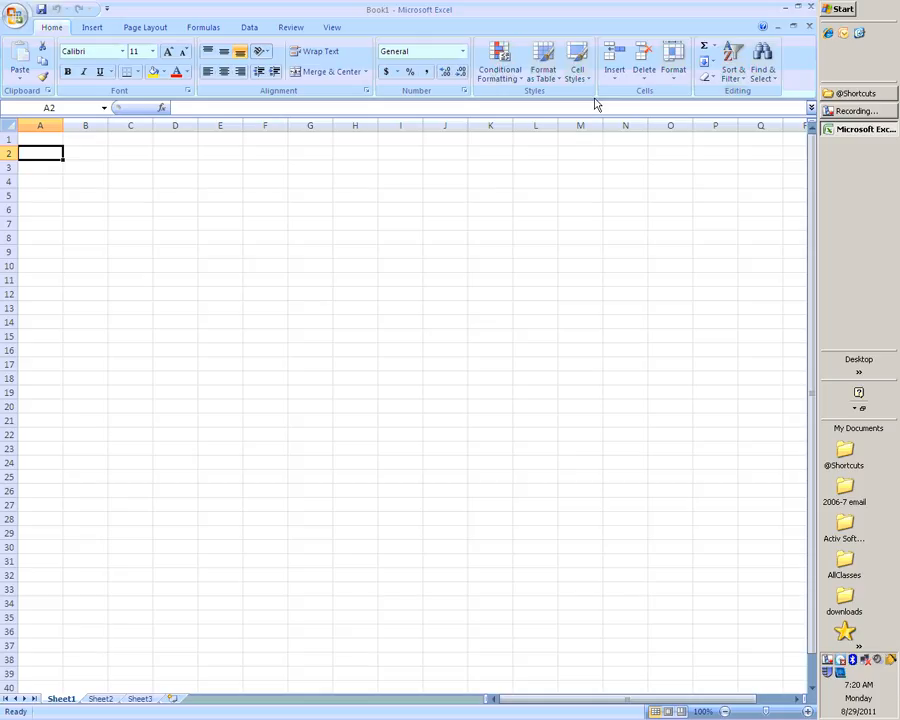
pyautogui.write('1')
pyautogui.press('Return')
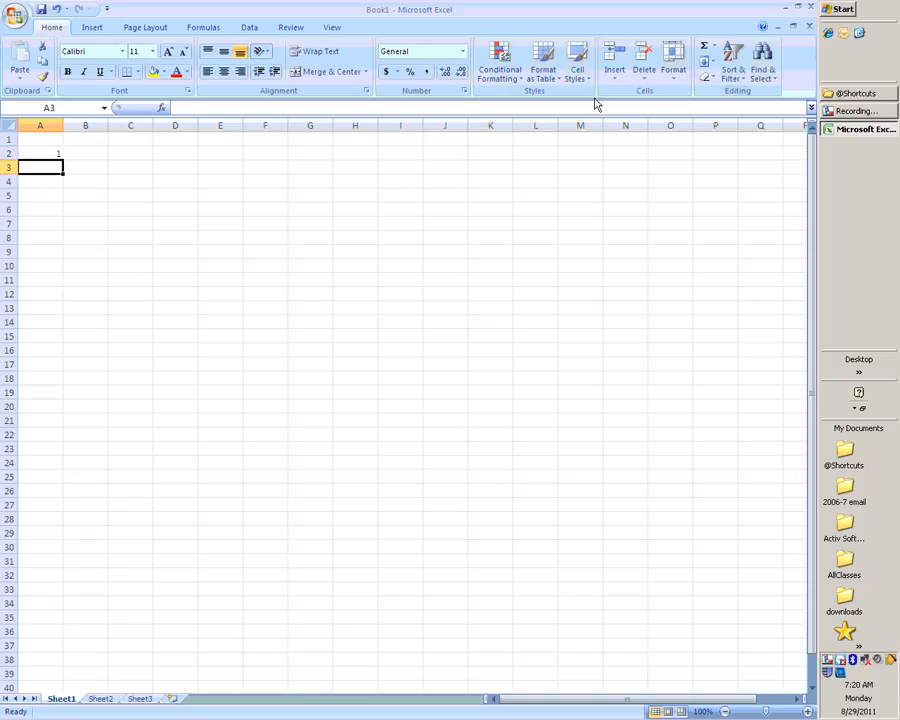
pyautogui.write('2')
pyautogui.press('Return')
pyautogui.write('3')
pyautogui.press('Return')
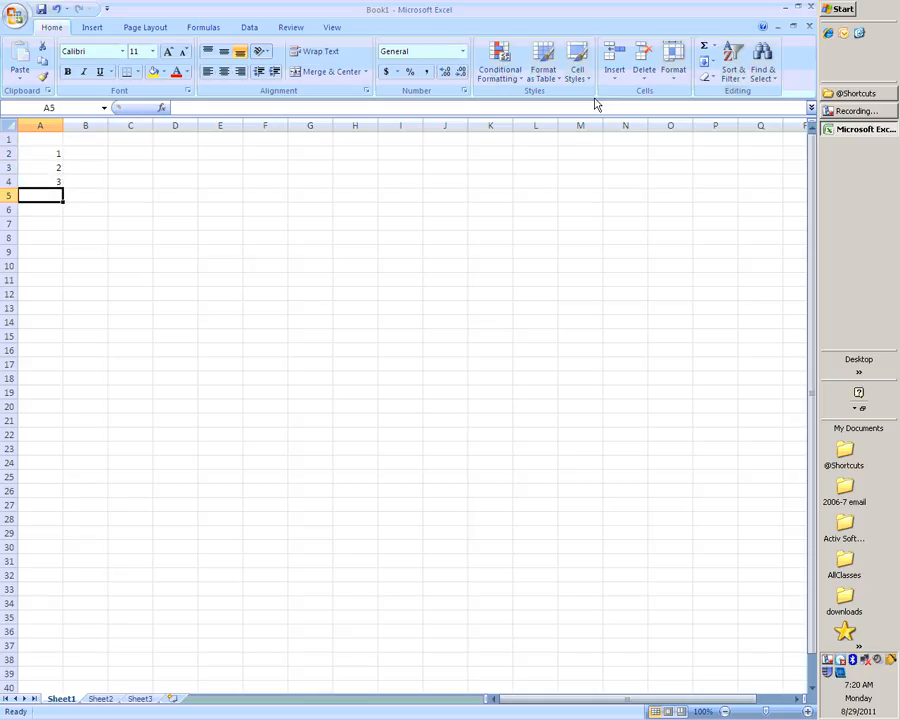
pyautogui.write('4')
pyautogui.press('Return')
pyautogui.write('5')
pyautogui.press('Tab')
# Enter the y values 2, 4, 6, 8 and 10 in cells B2 to B6
pyautogui.press('Up')
pyautogui.press('Up')
pyautogui.press('Up')
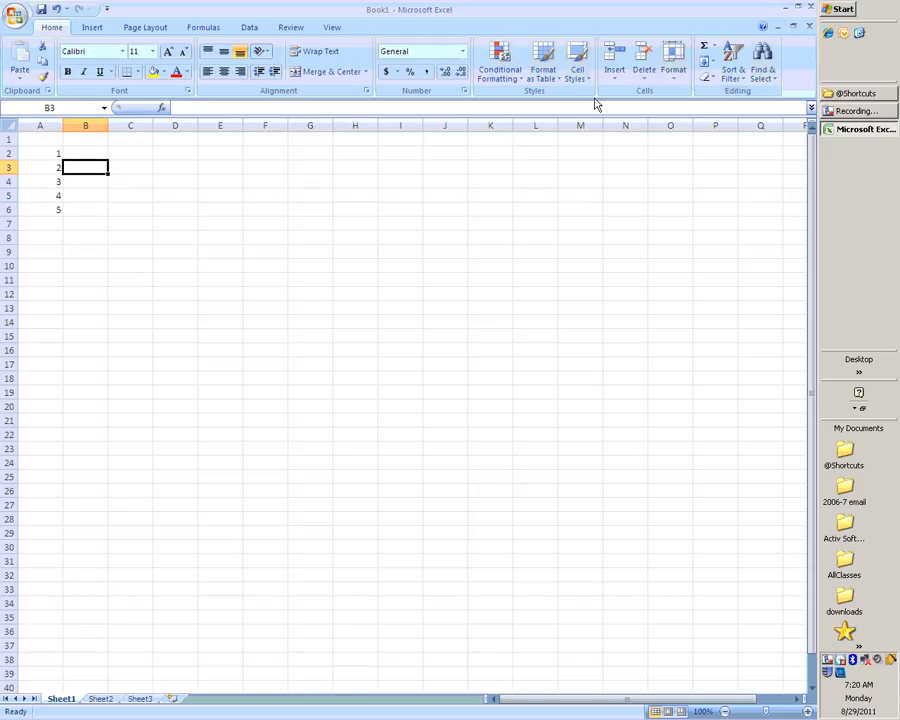
pyautogui.press('Up')
pyautogui.write('2')
pyautogui.press('Return')
pyautogui.write('4')
pyautogui.press('Return')
pyautogui.write('6')
pyautogui.press('Return')
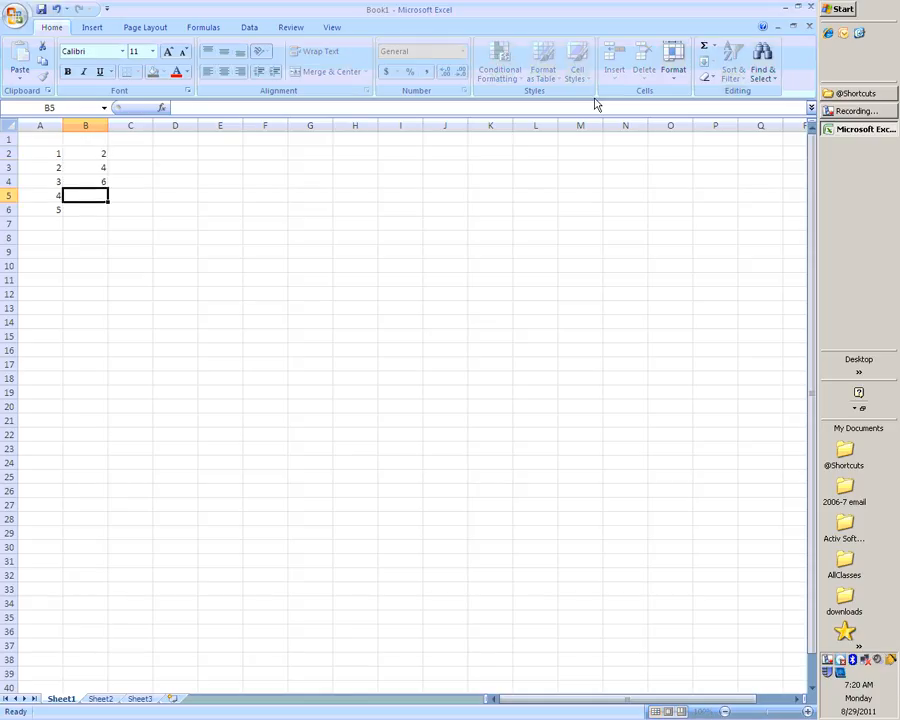
pyautogui.write('8')
pyautogui.press('Return')
pyautogui.write('10')
pyautogui.press('Return')
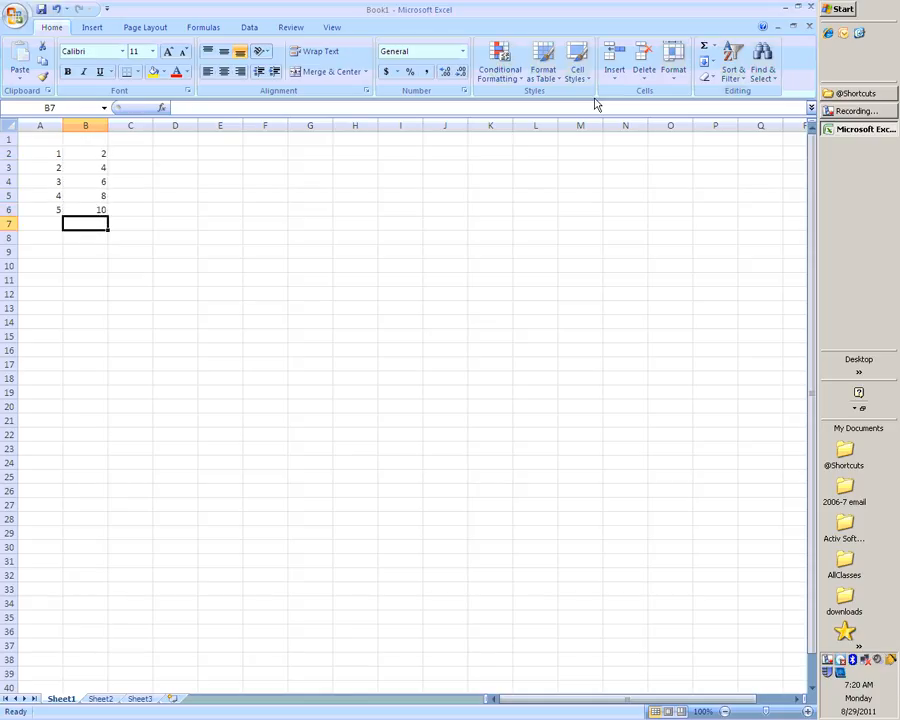
# Try 1 cm as the entry in cell A2 and put the plain number 1 back
pyautogui.press('Left')
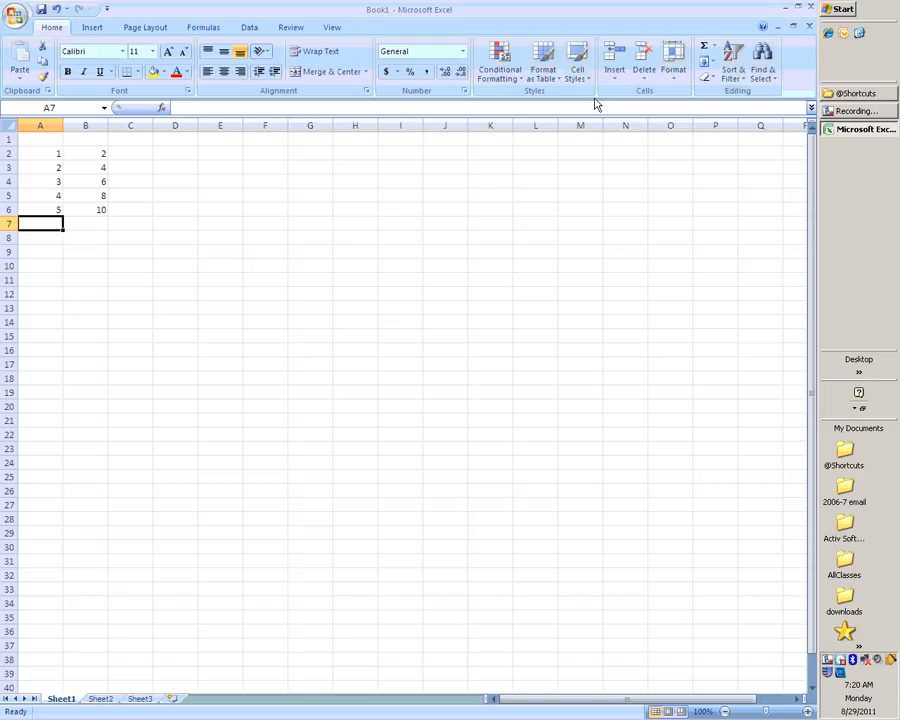
pyautogui.press('Up')
pyautogui.press('Up')
pyautogui.press('Up')
pyautogui.press('Up')
pyautogui.press('Up')
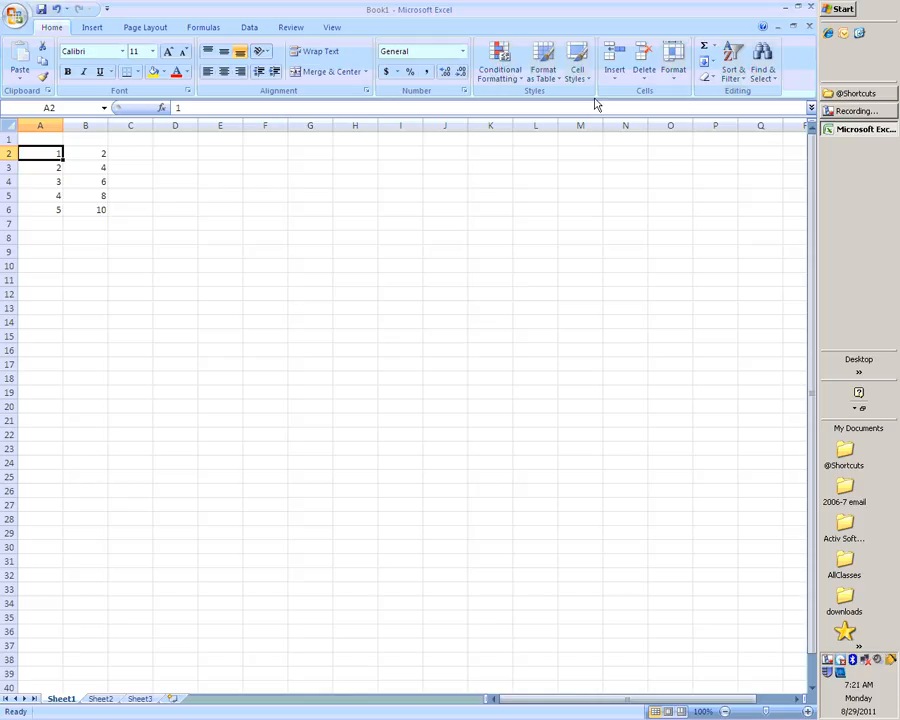
pyautogui.write('1 cm')
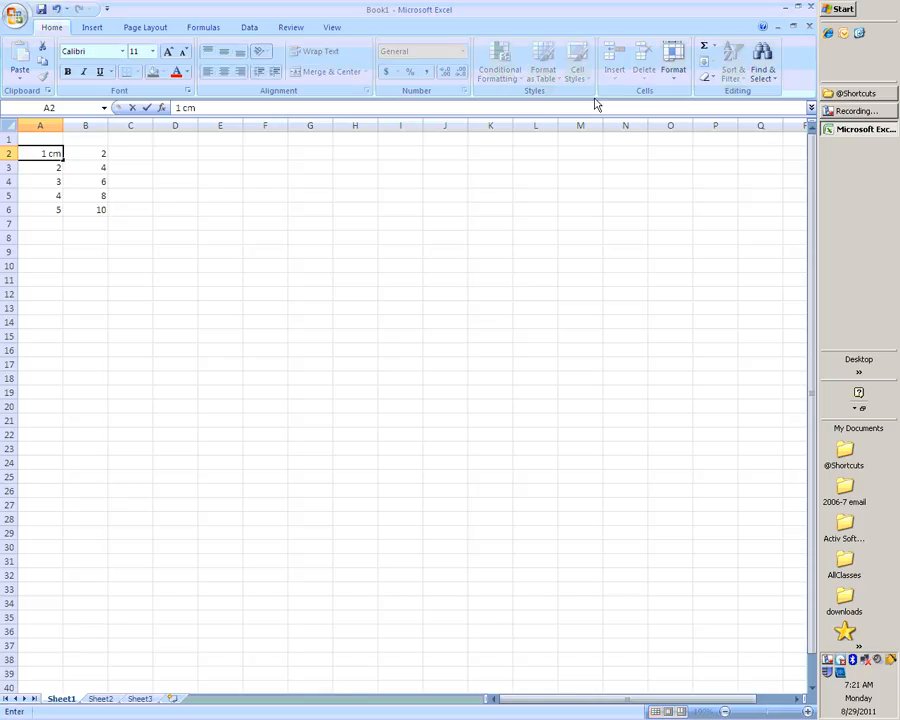
pyautogui.press('Return')
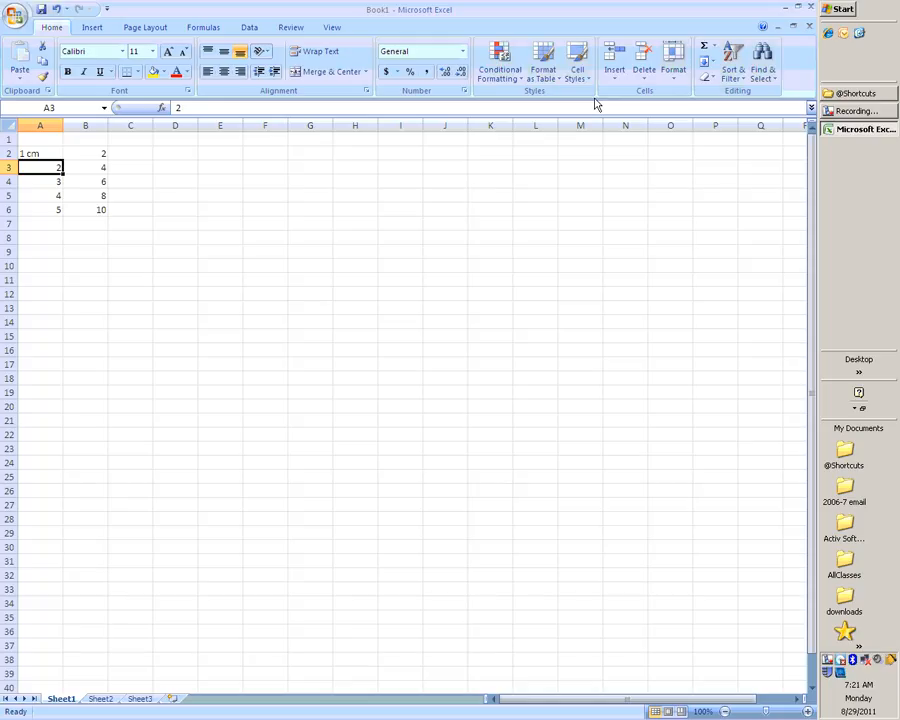
pyautogui.press('Up')
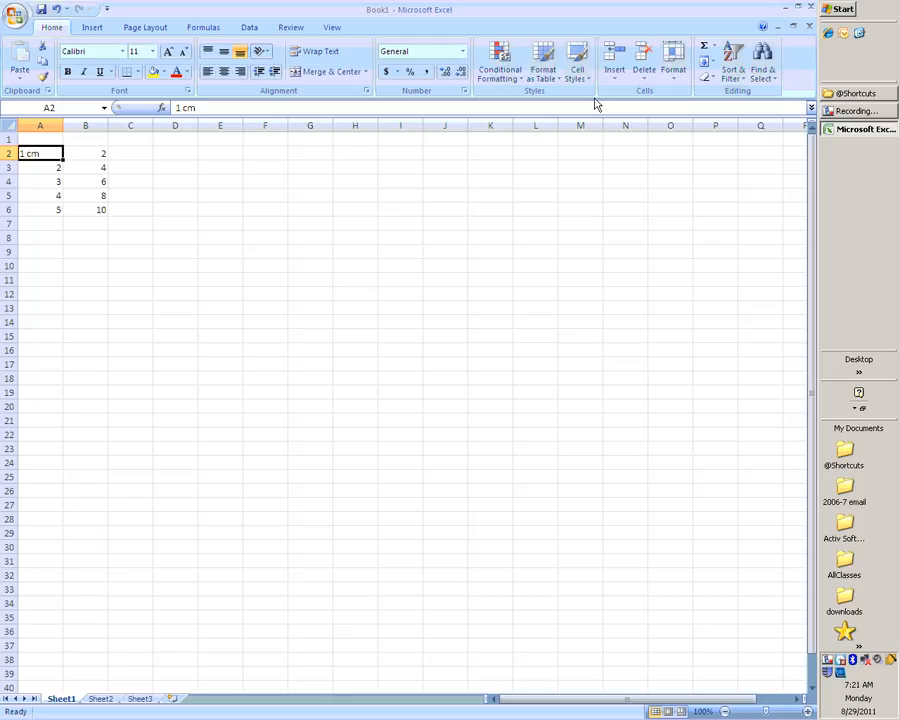
pyautogui.write('1')
pyautogui.press('Return')
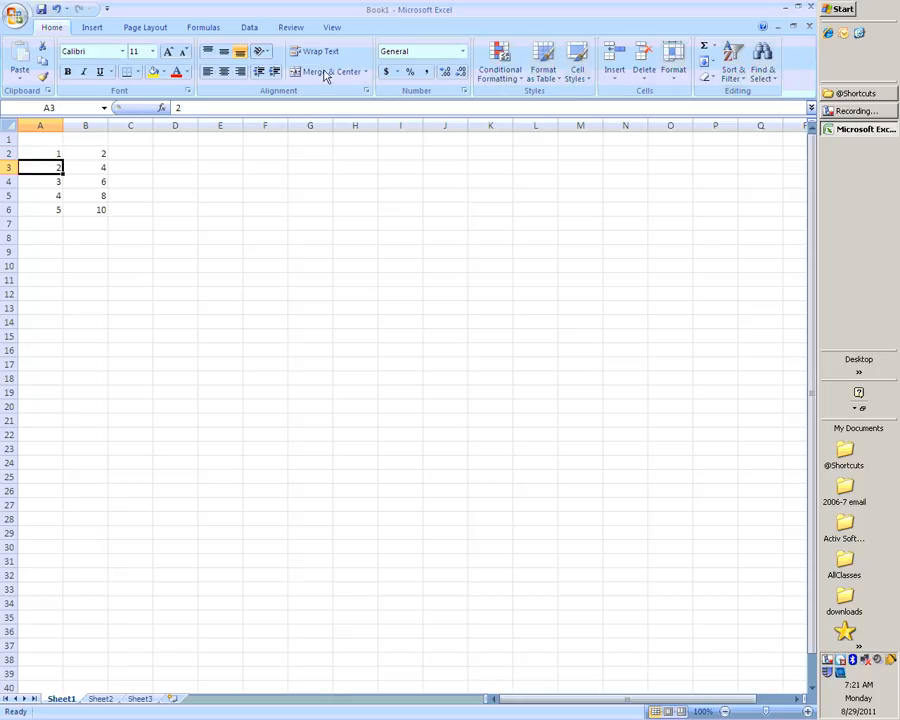
# Insert a markers-only scatter chart from the data in cells A2 to B6
pyautogui.click(57, 154)
pyautogui.moveTo(57, 154); pyautogui.dragTo(87, 208)
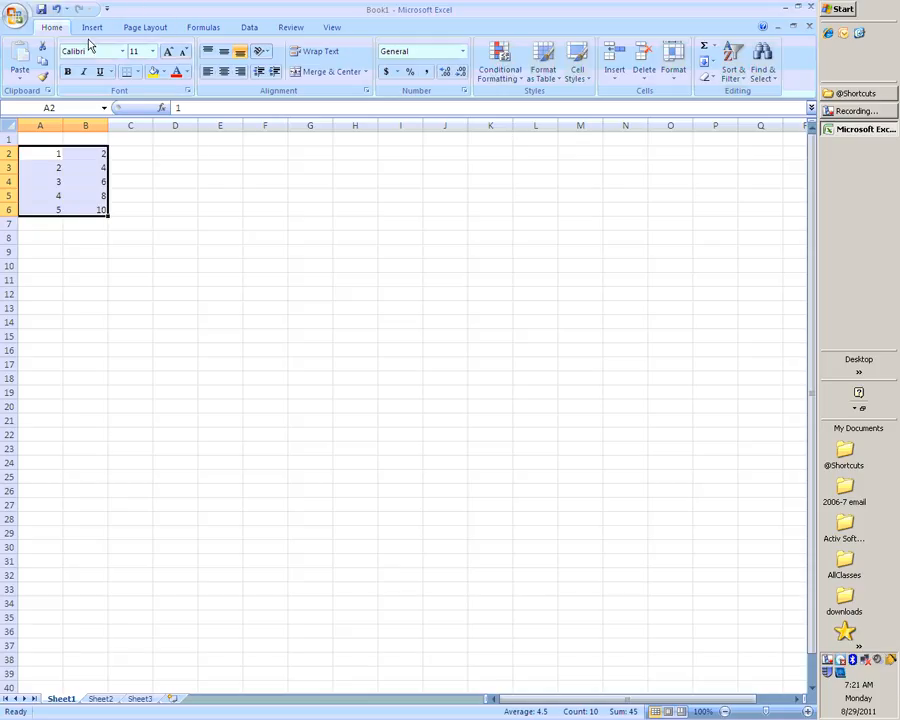
pyautogui.click(90, 30)
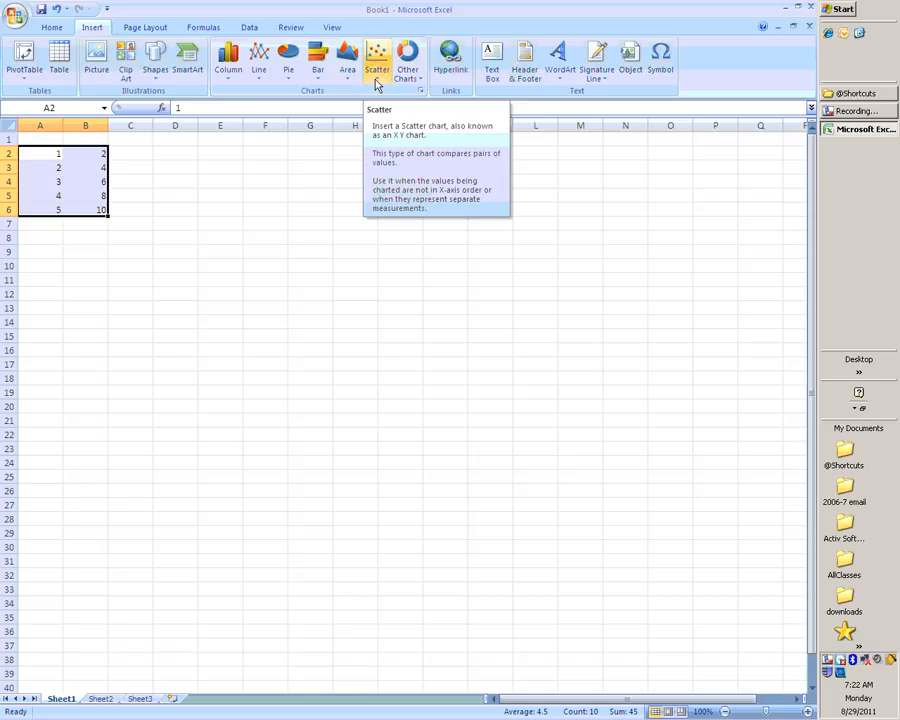
pyautogui.click(378, 85)
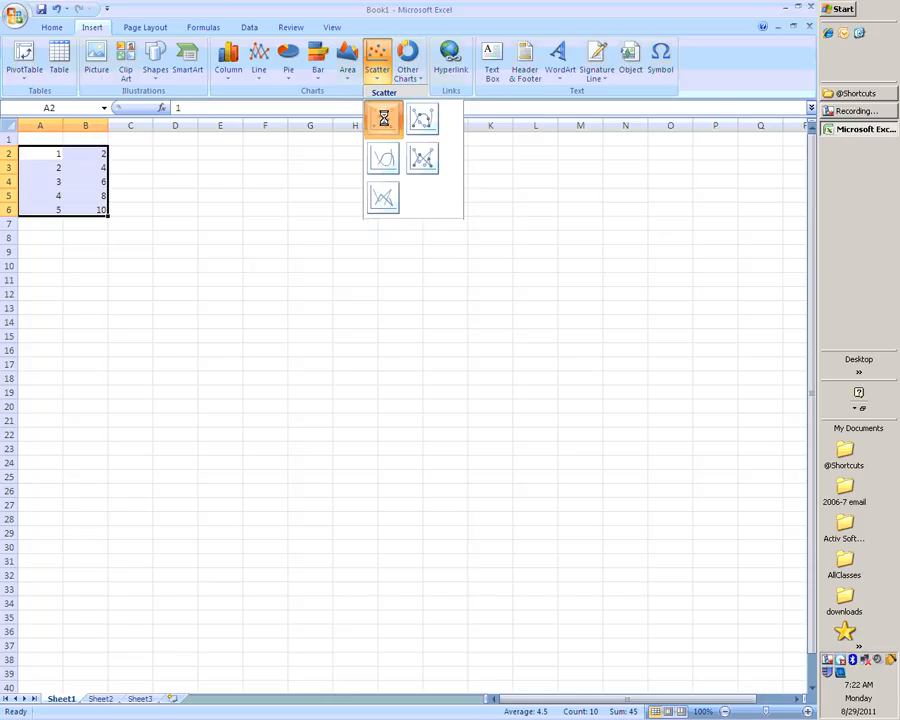
pyautogui.click(386, 123)
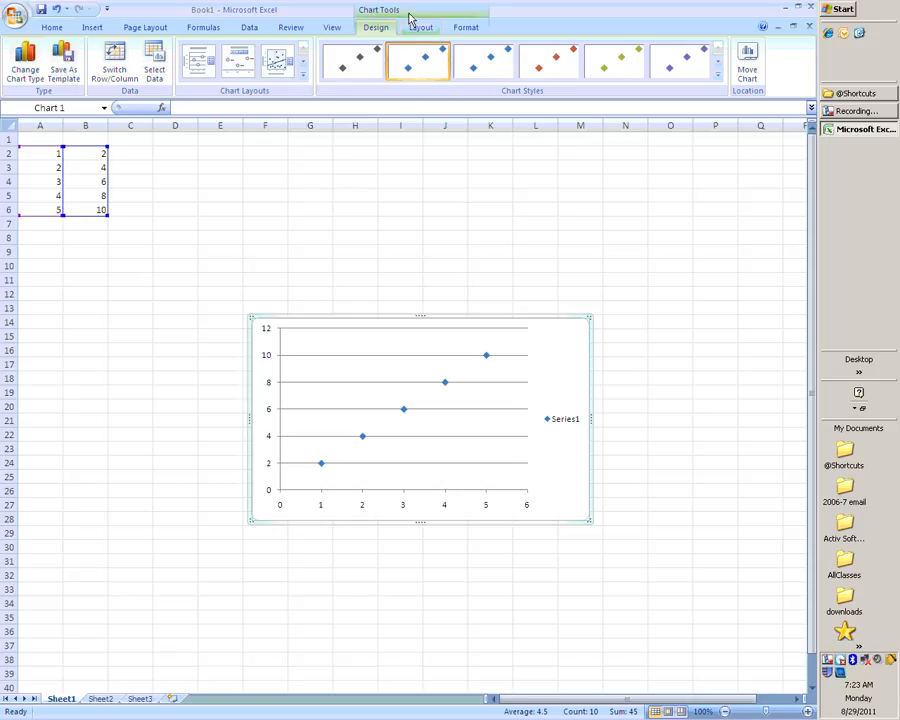
# Turn off the legend of the scatter chart
pyautogui.click(420, 28)
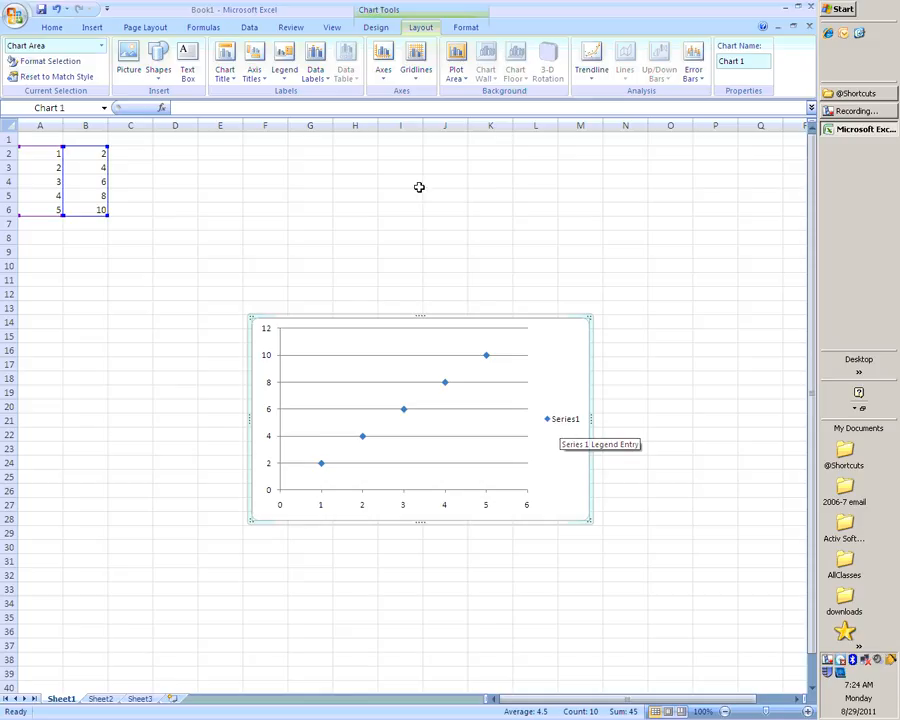
pyautogui.click(285, 80)
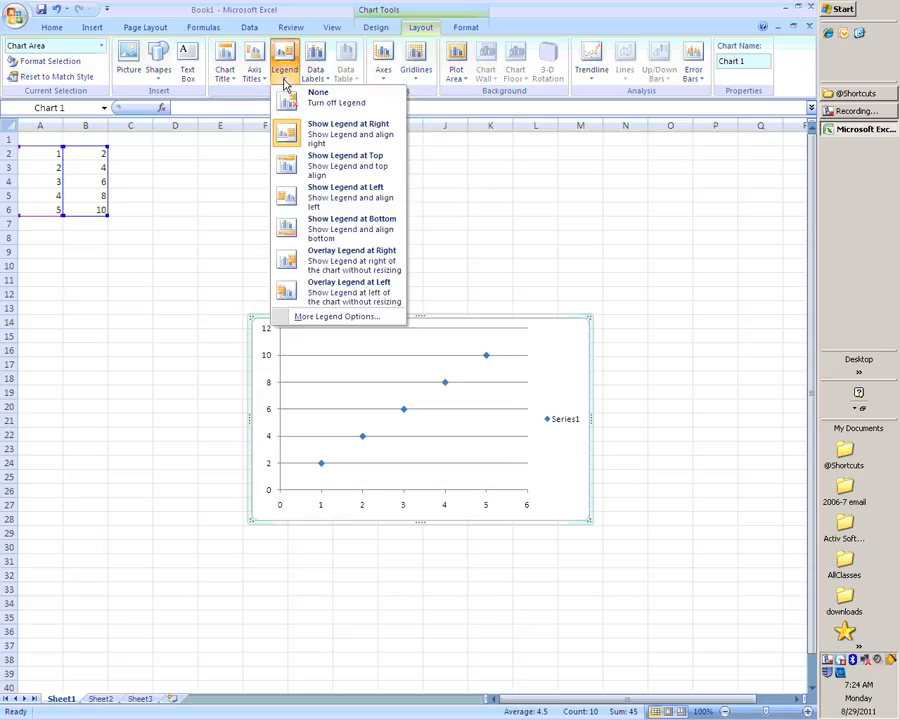
pyautogui.click(330, 106)
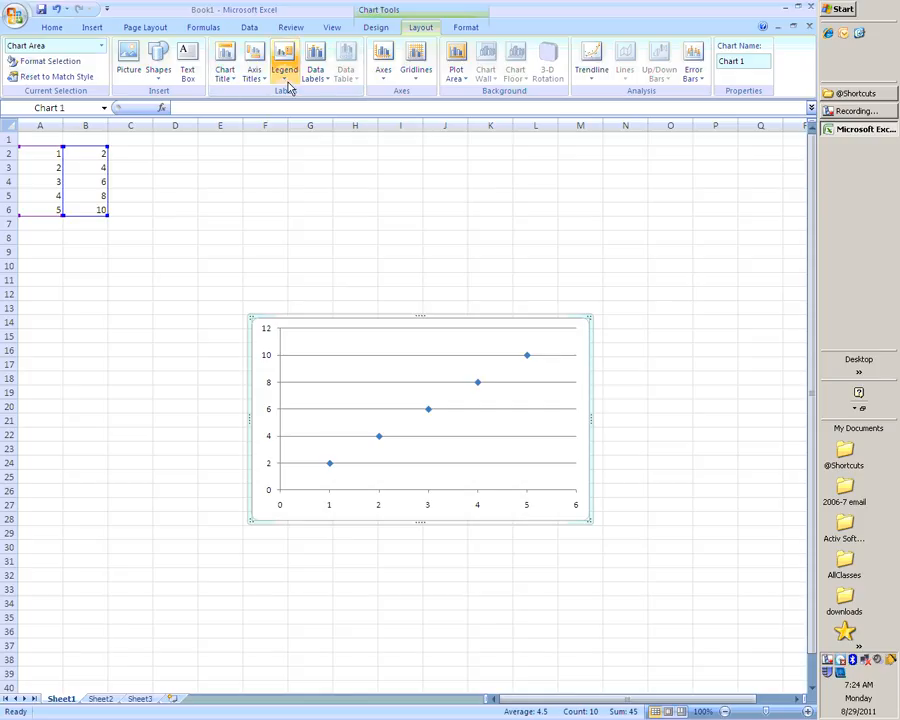
# Add a title above the scatter chart reading "Descriptive Title"
pyautogui.click(234, 80)
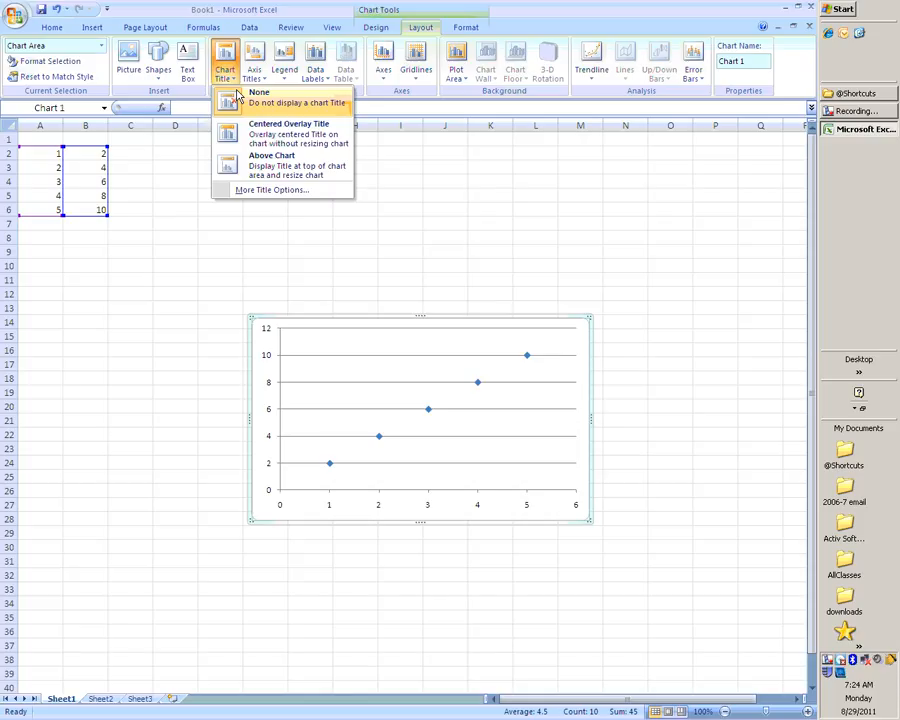
pyautogui.click(294, 165)
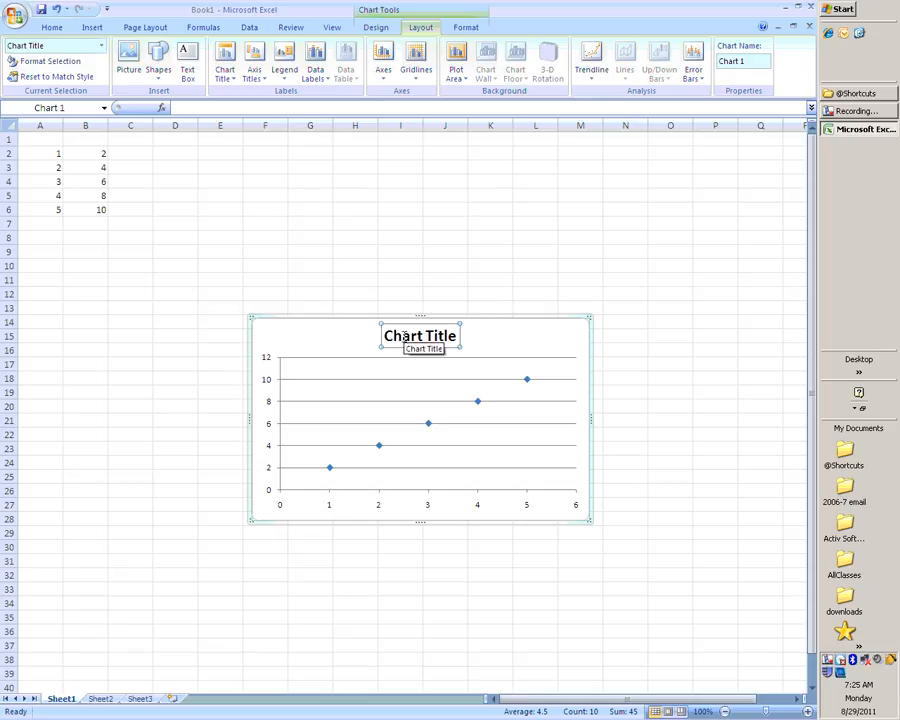
pyautogui.click(410, 337)
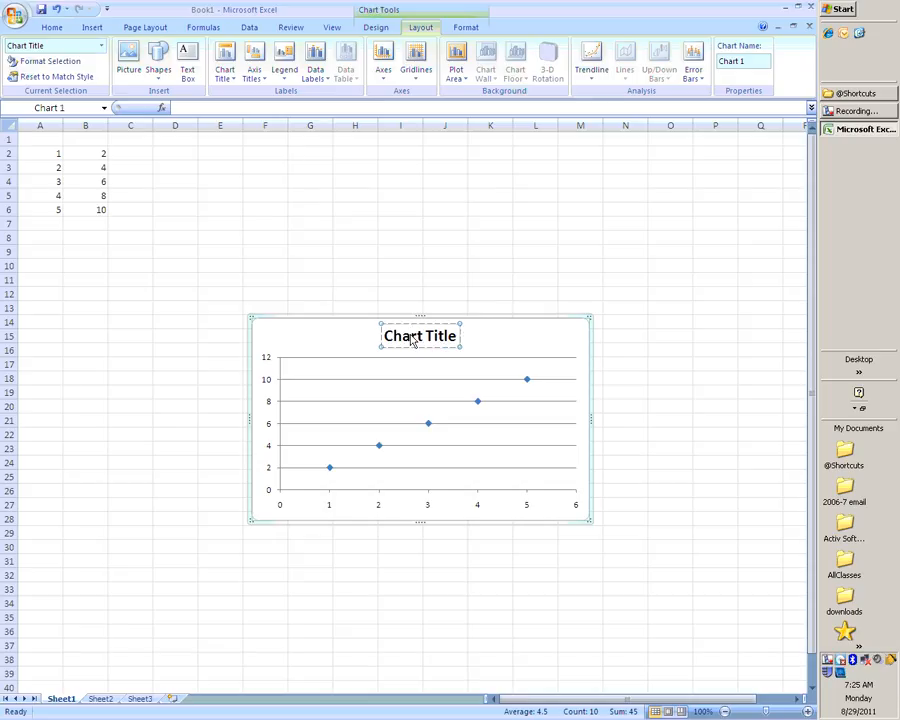
pyautogui.moveTo(410, 337); pyautogui.dragTo(455, 340)
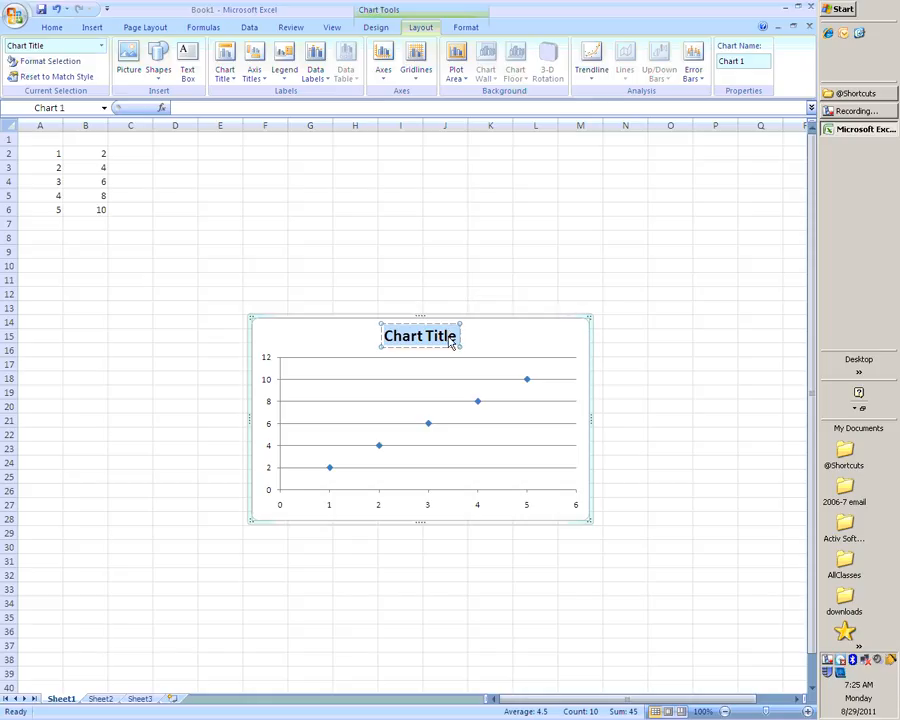
pyautogui.write('Descriptive')
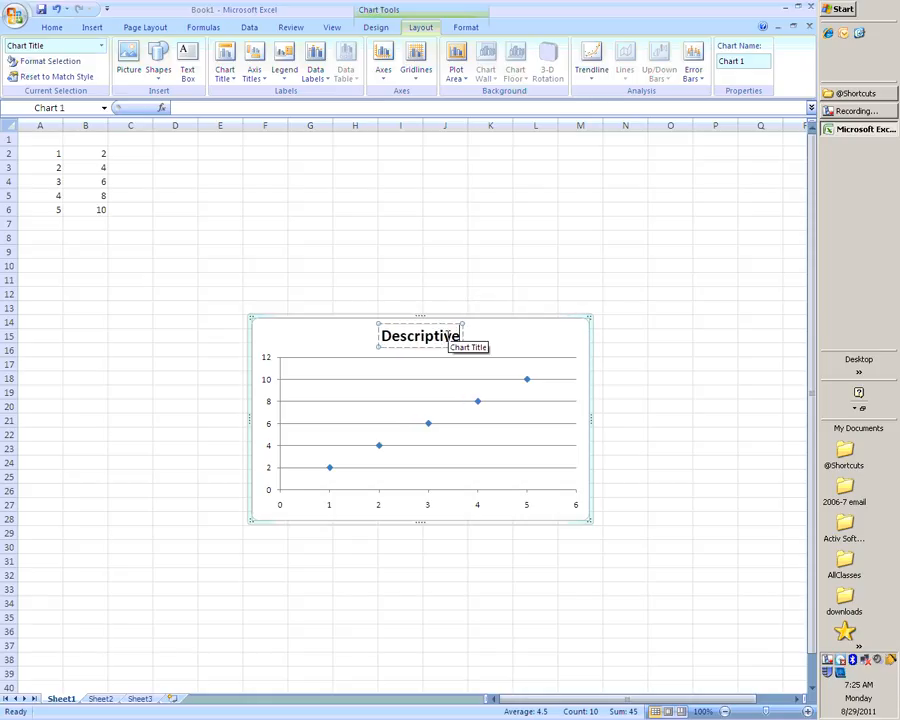
pyautogui.write(' Title')
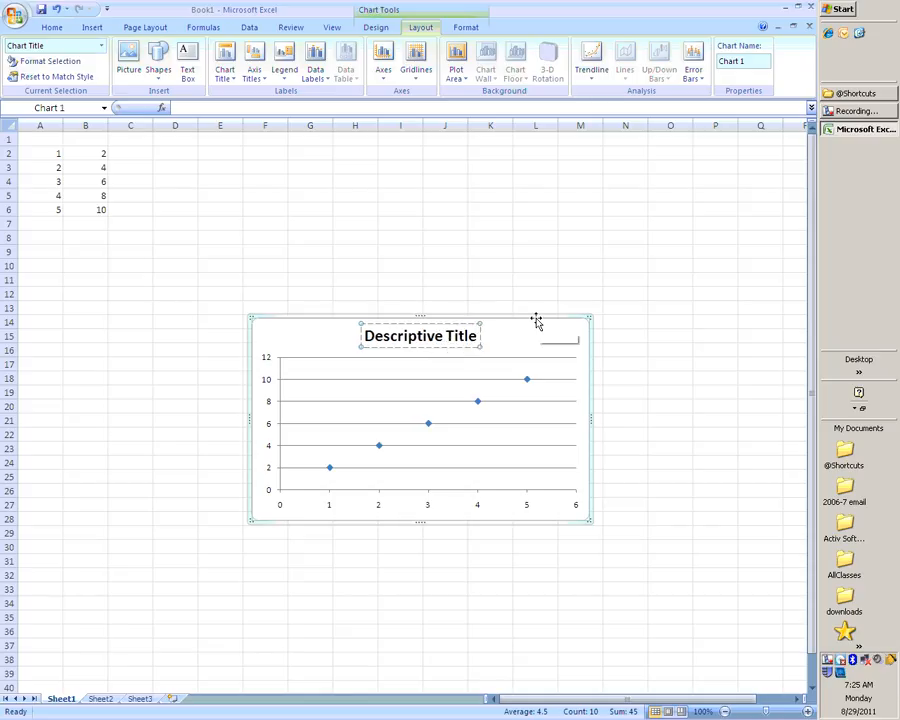
pyautogui.press('Return')
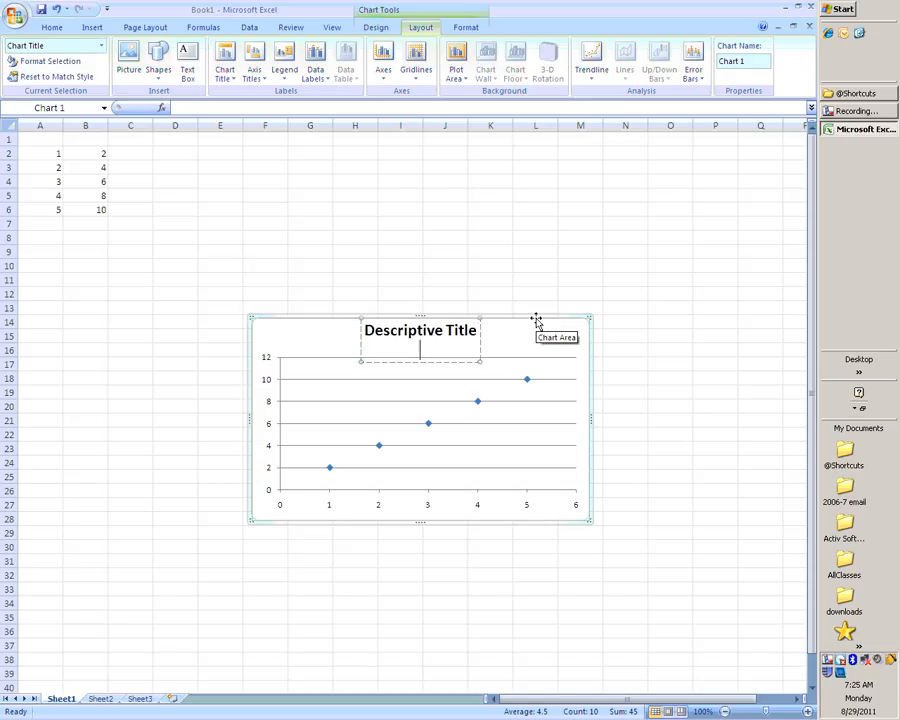
pyautogui.press('BackSpace')
pyautogui.click(567, 296)
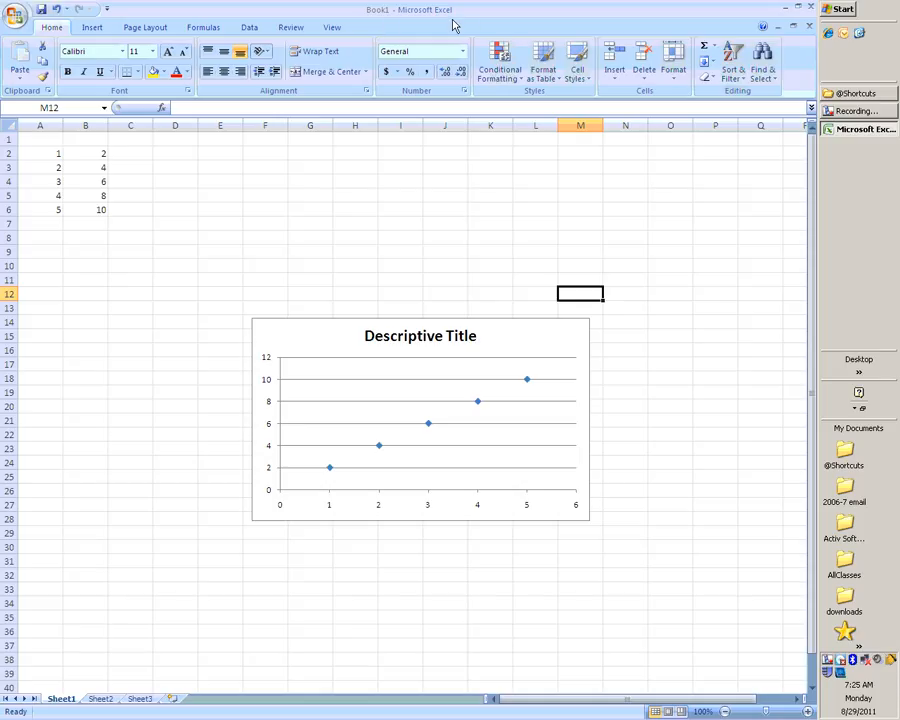
# Add a horizontal axis title below the chart's axis reading "x-axis value (unit)"
pyautogui.click(565, 333)
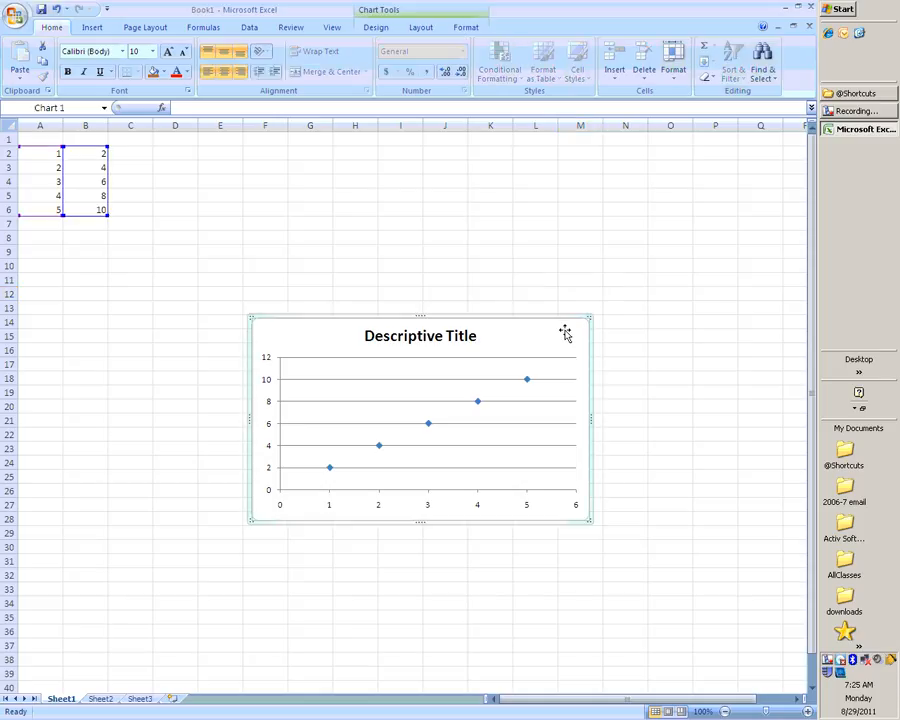
pyautogui.click(421, 28)
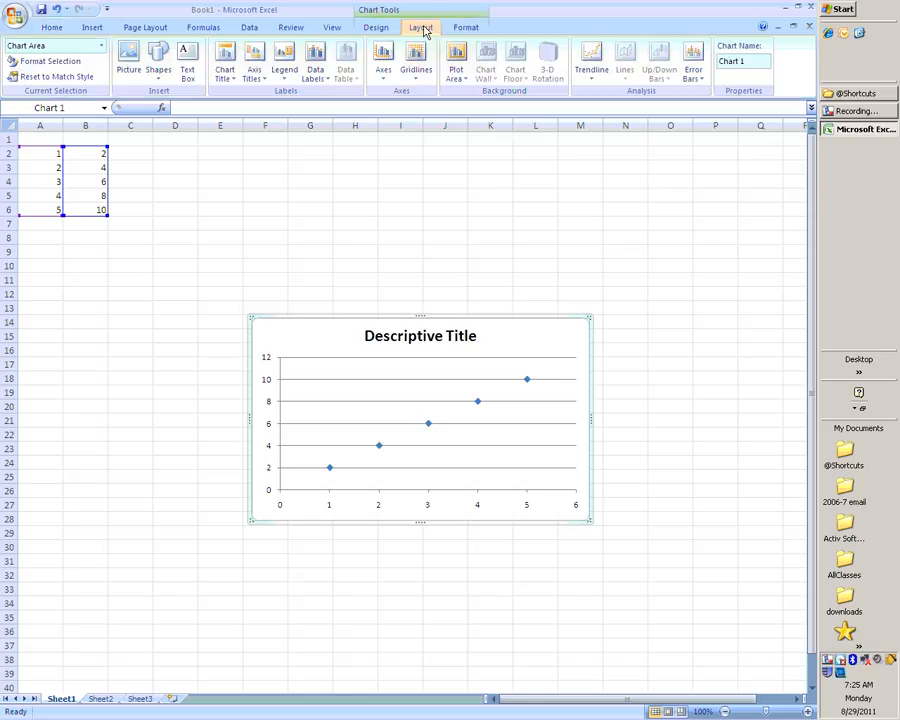
pyautogui.click(257, 83)
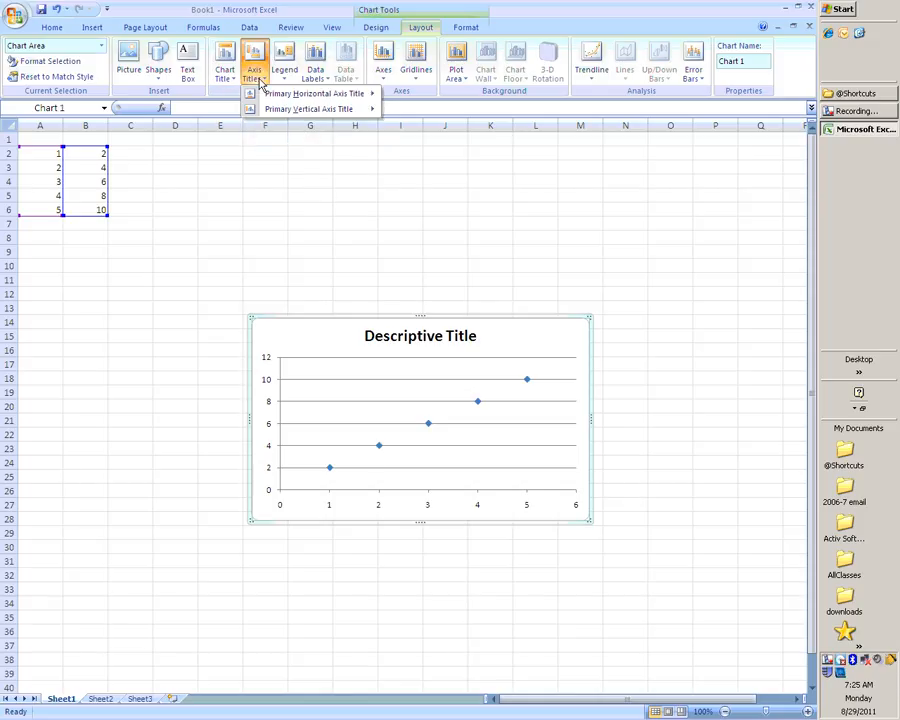
pyautogui.moveTo(264, 93)
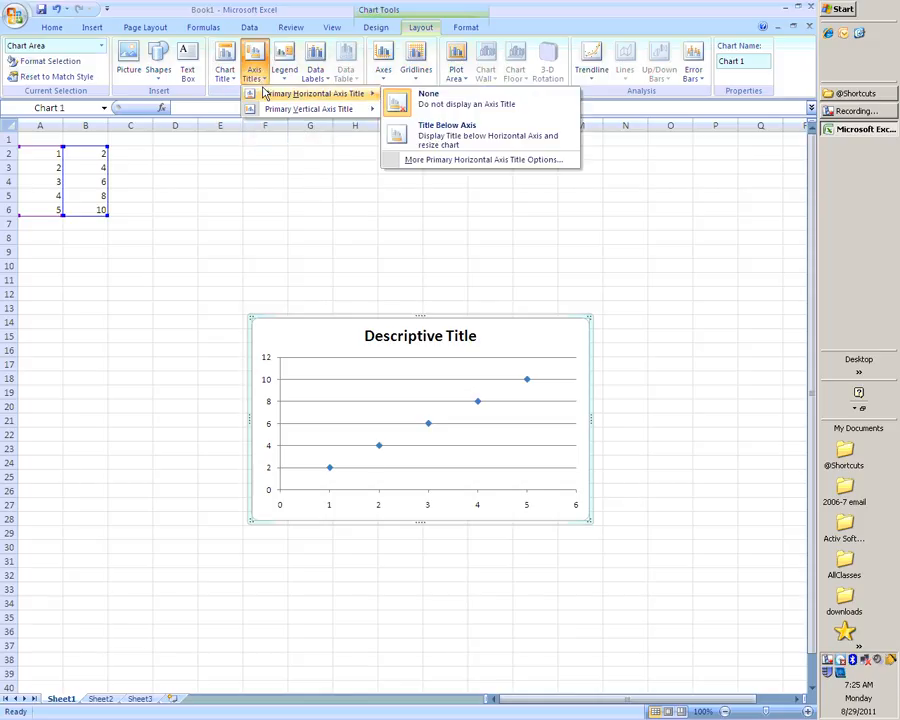
pyautogui.moveTo(279, 116)
pyautogui.click(457, 137)
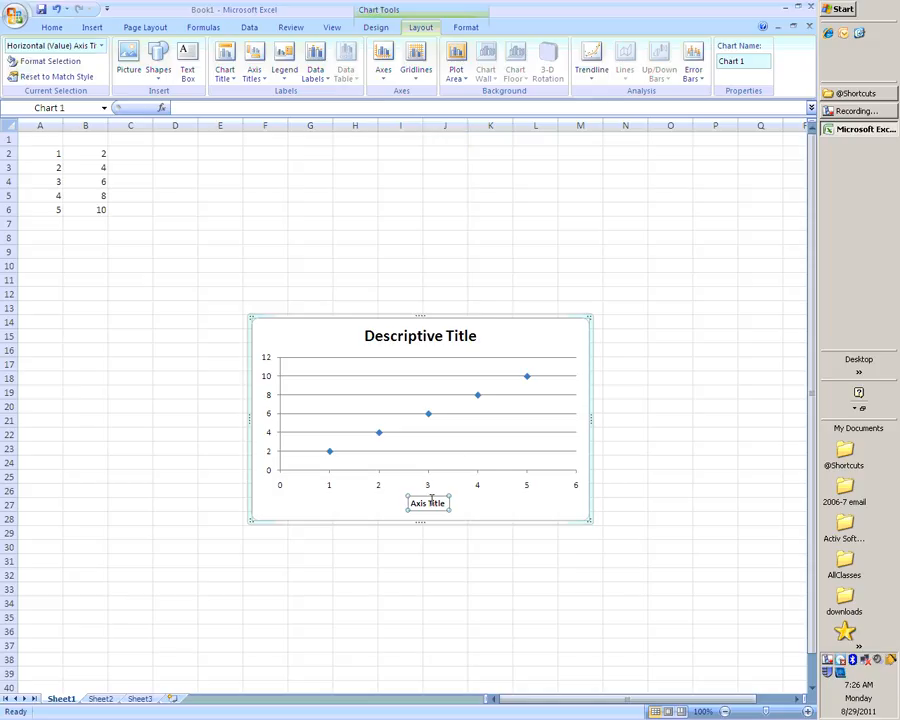
pyautogui.moveTo(411, 504); pyautogui.dragTo(444, 507)
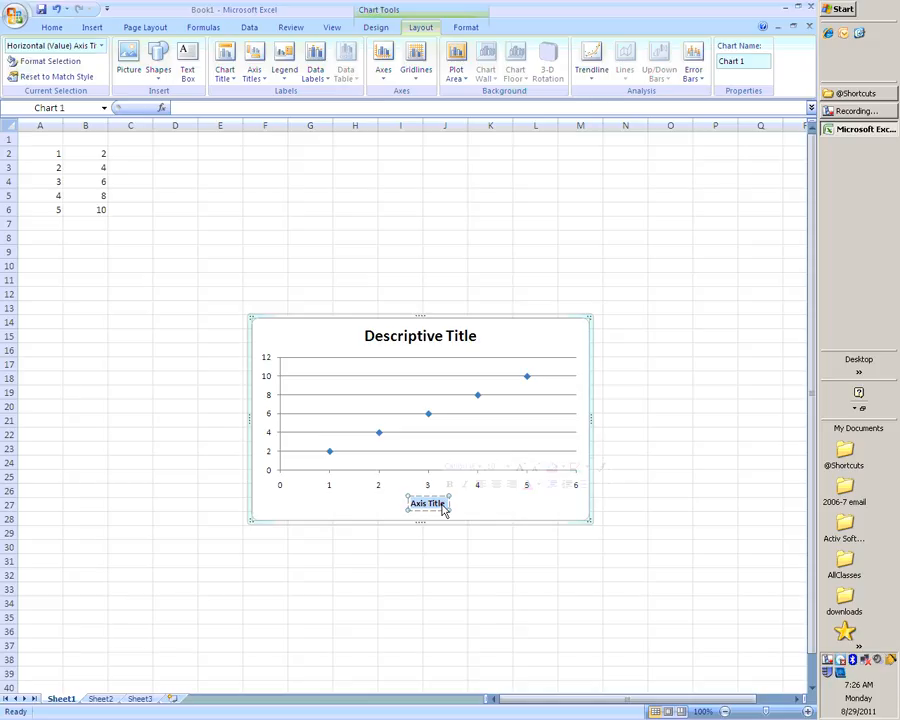
pyautogui.write('x-axis')
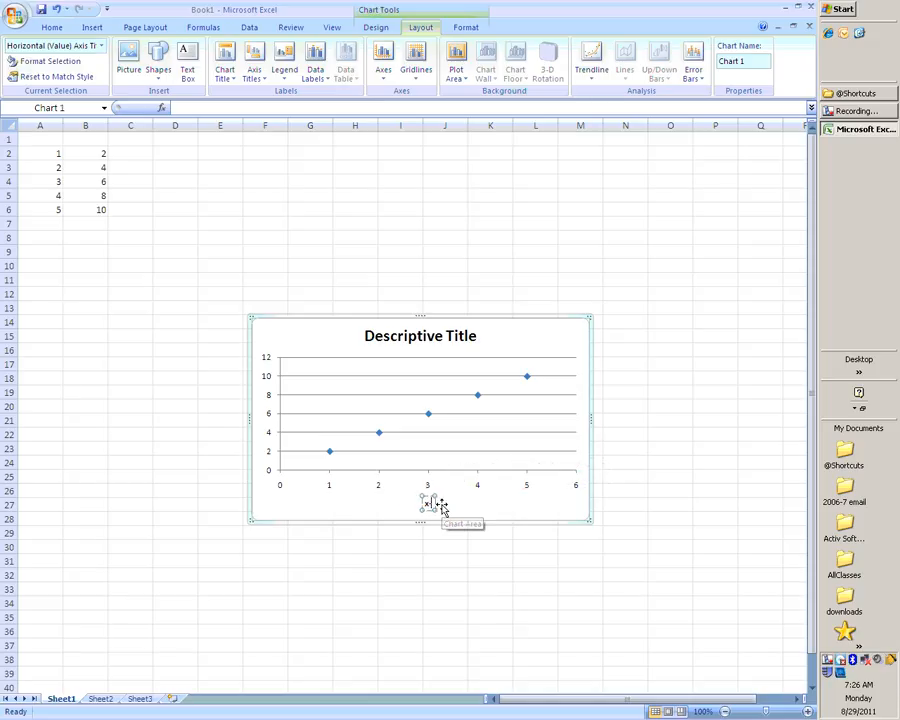
pyautogui.write(' v')
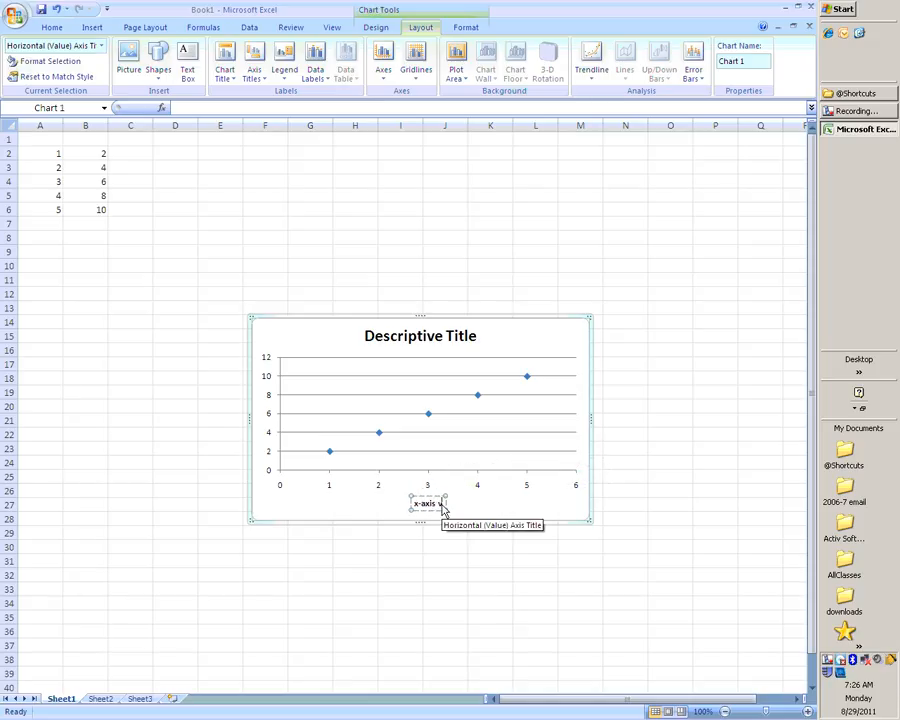
pyautogui.write('alue')
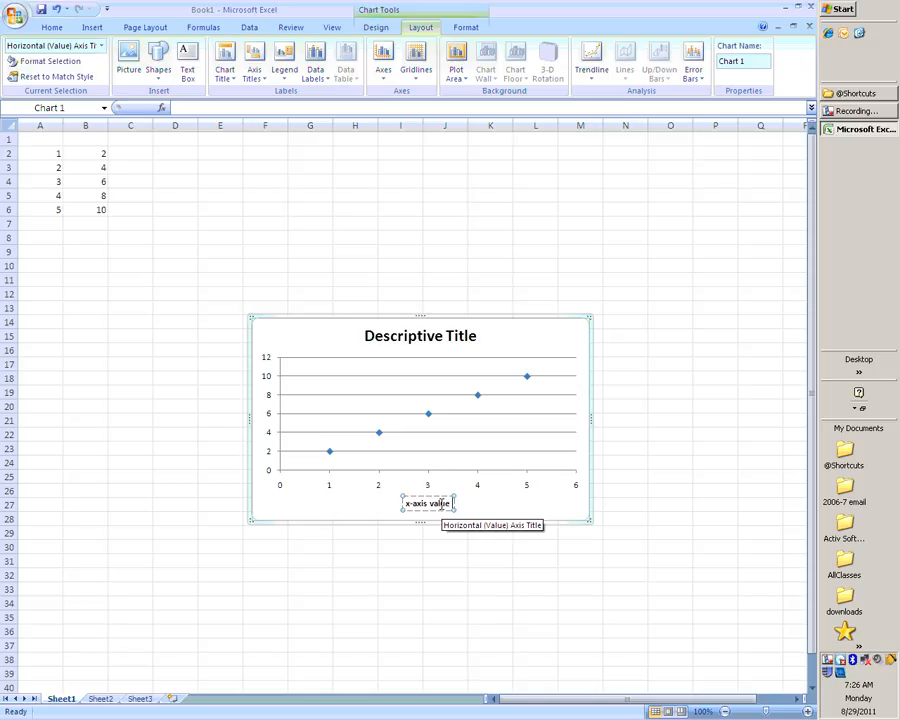
pyautogui.write(' (unit)')
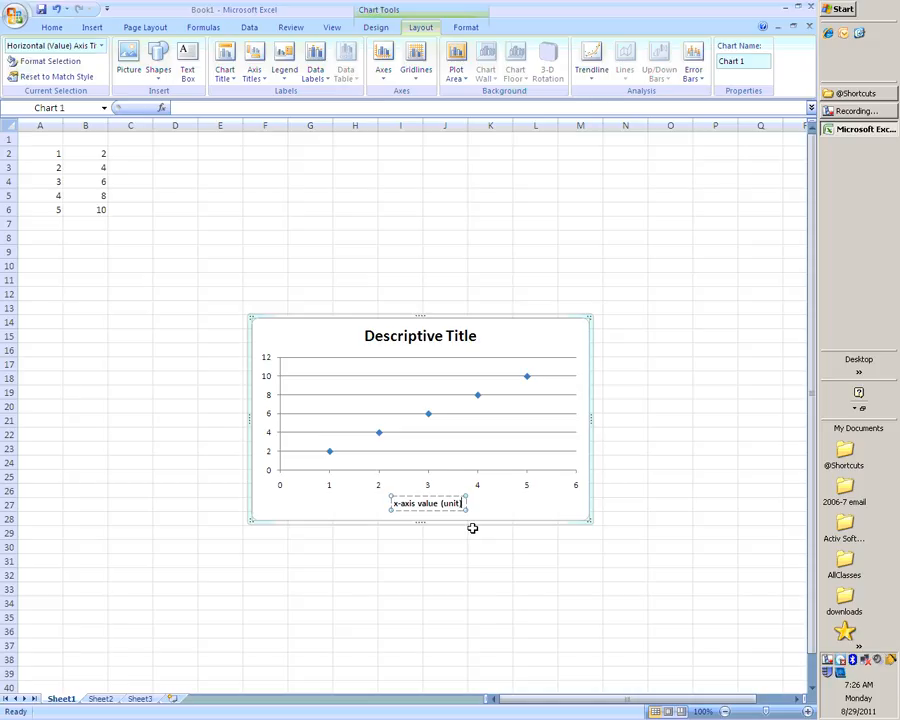
pyautogui.click(534, 505)
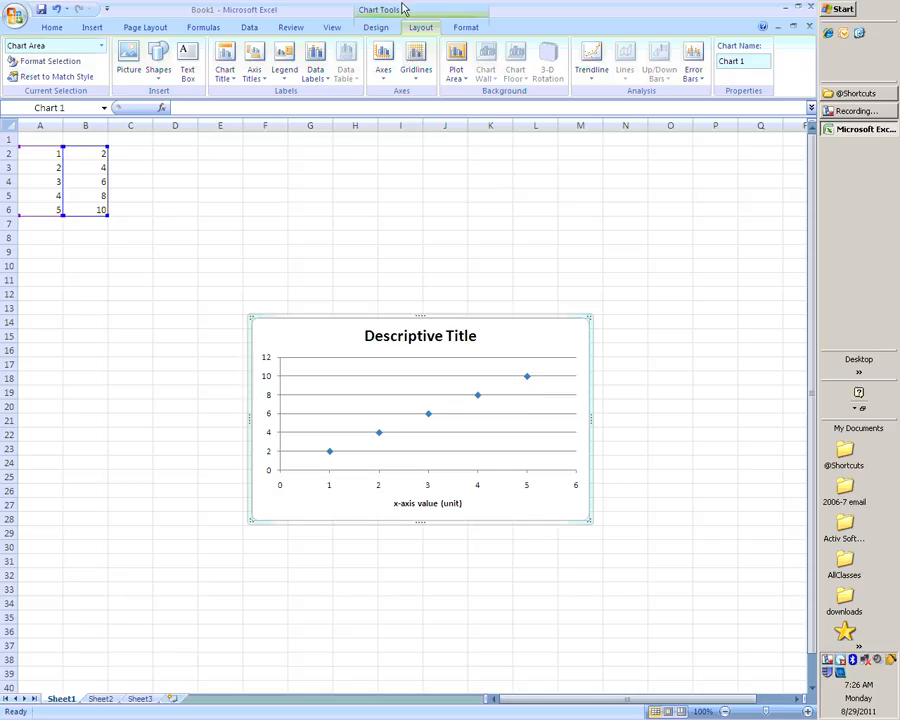
# Add a rotated vertical axis title to the chart reading "y-axis value (unit)"
pyautogui.click(258, 80)
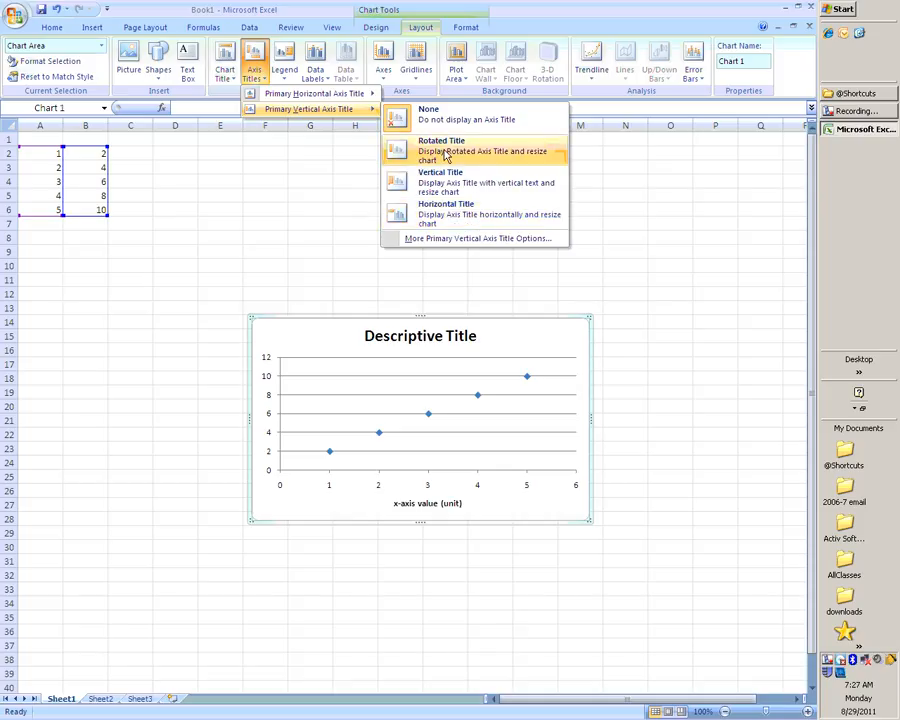
pyautogui.click(446, 156)
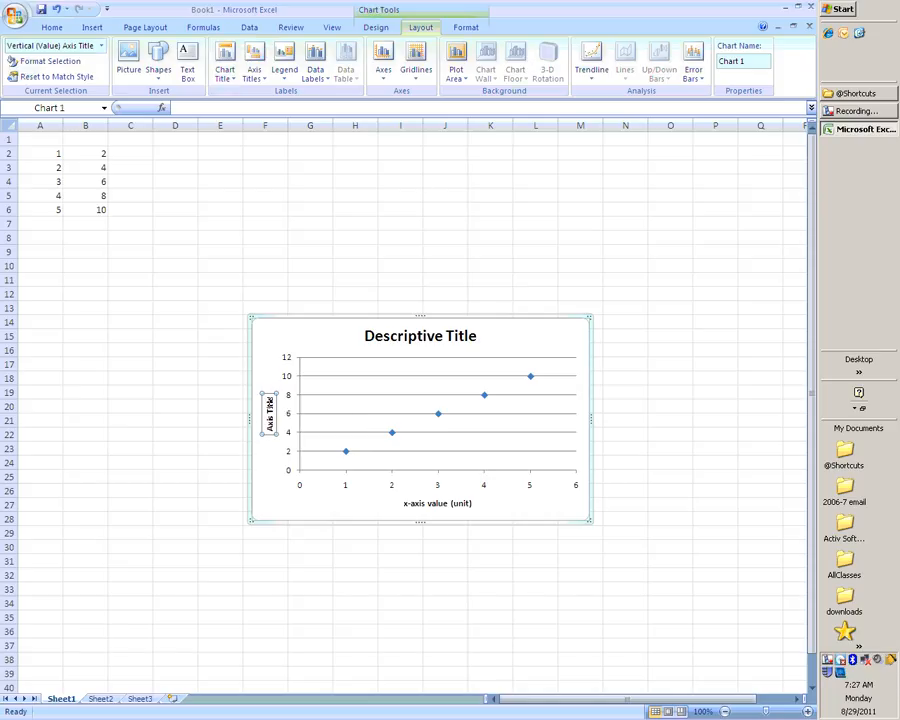
pyautogui.moveTo(269, 399); pyautogui.dragTo(269, 418)
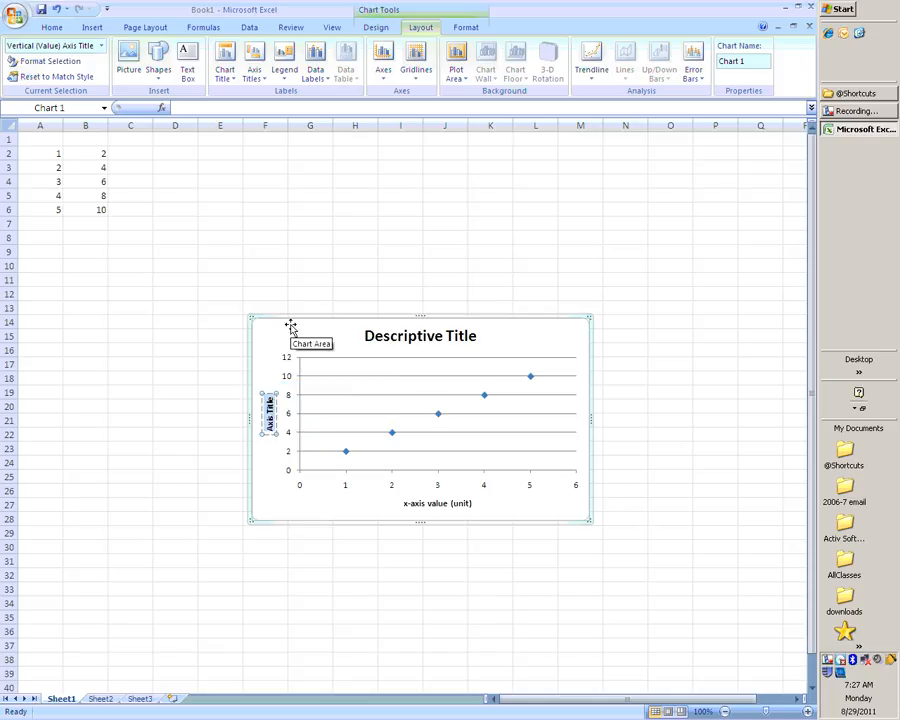
pyautogui.write('y-axis')
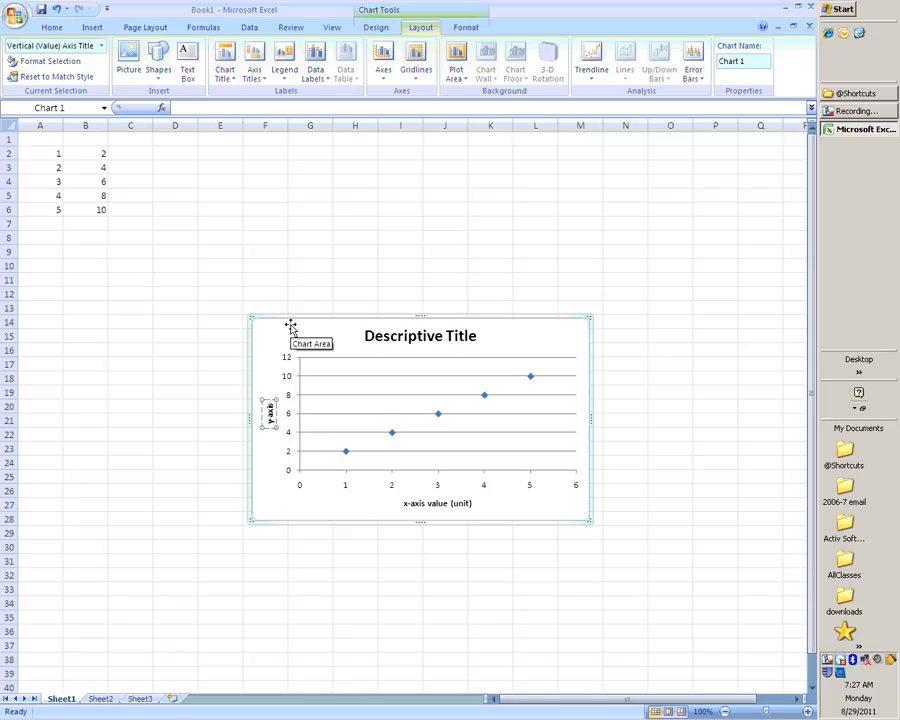
pyautogui.write(' value')
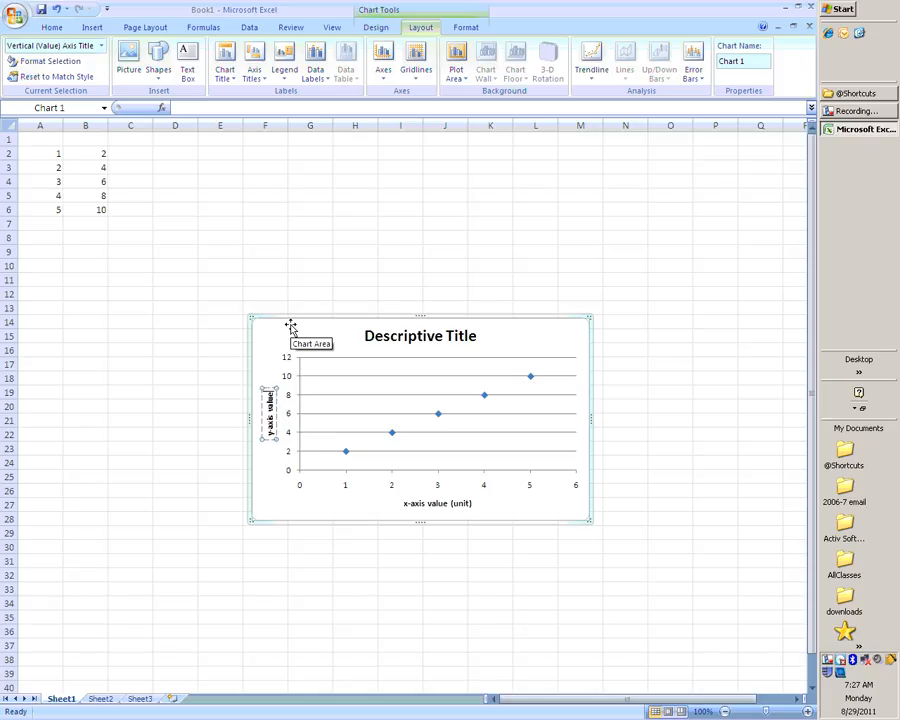
pyautogui.write(' (unit)')
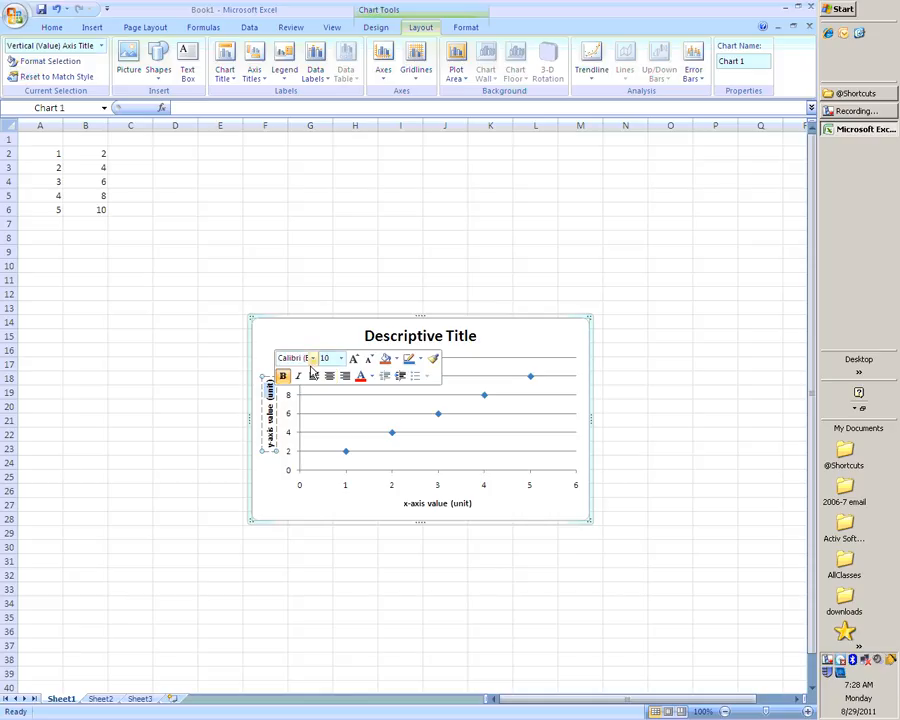
# Format the word "unit" in the vertical axis title as superscript
pyautogui.rightClick(270, 397)
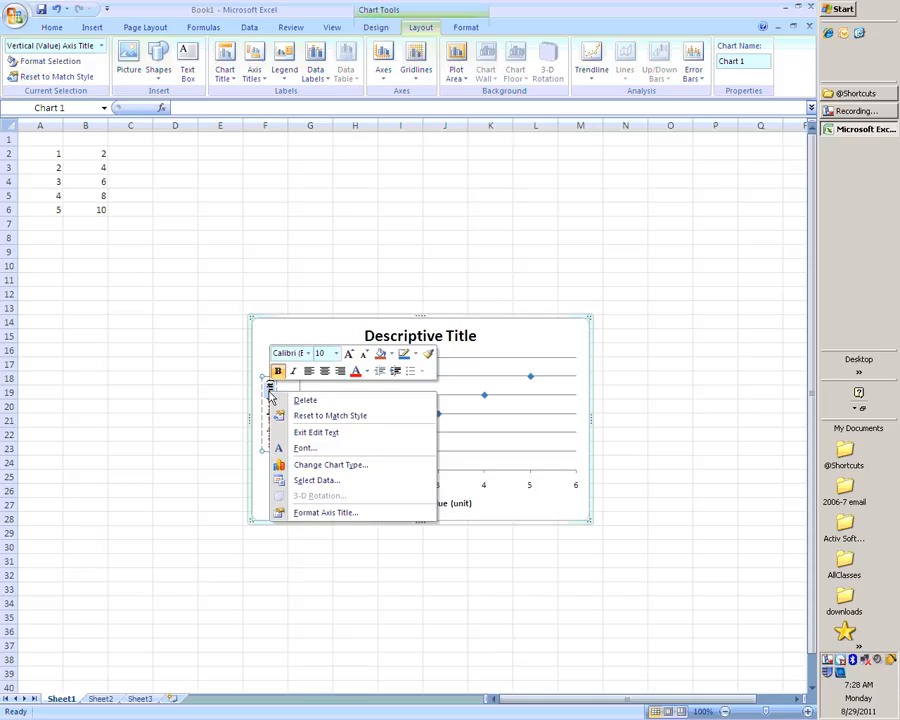
pyautogui.click(340, 451)
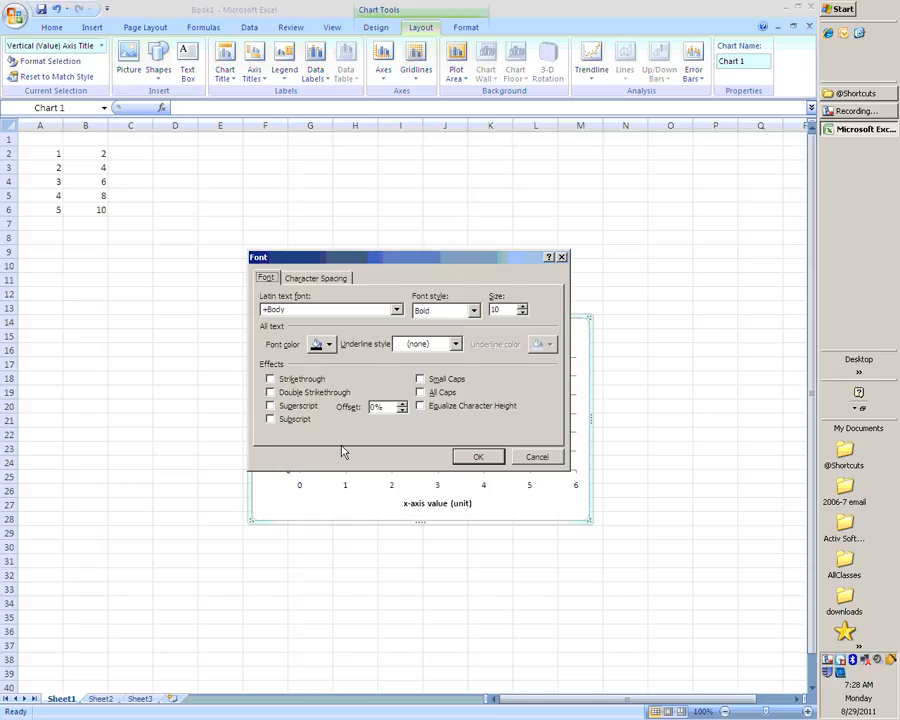
pyautogui.click(270, 406)
pyautogui.click(476, 457)
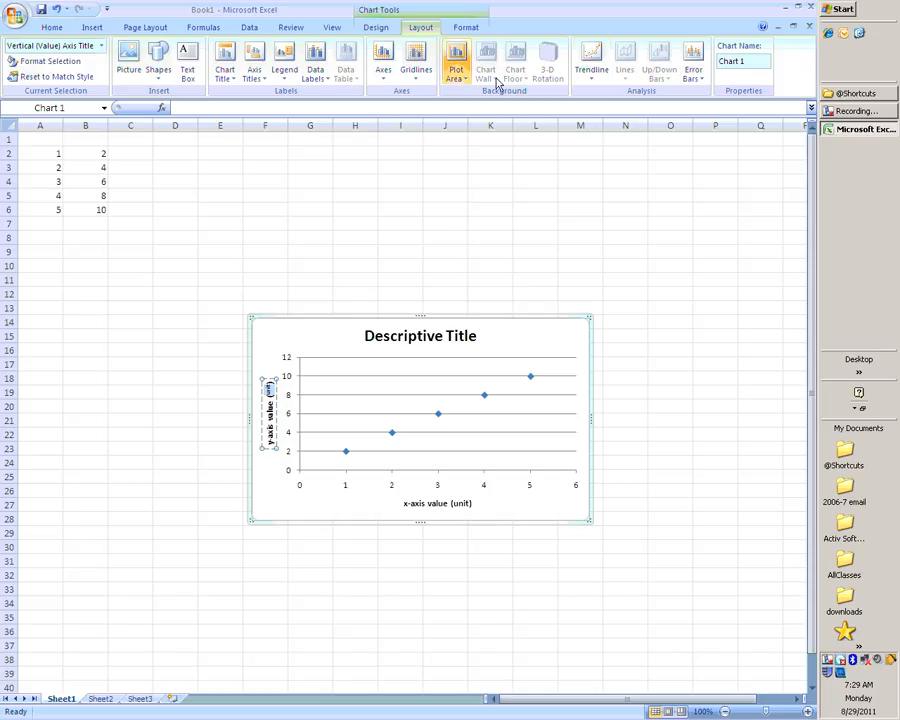
# Add a linear trendline to the data series and display its equation on the chart
pyautogui.click(593, 83)
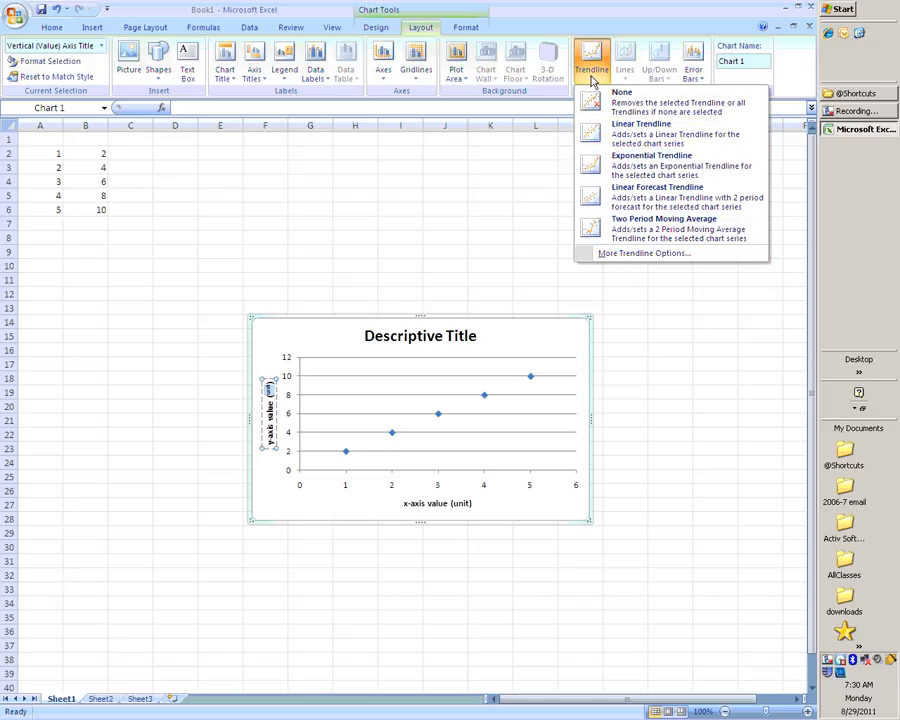
pyautogui.click(648, 256)
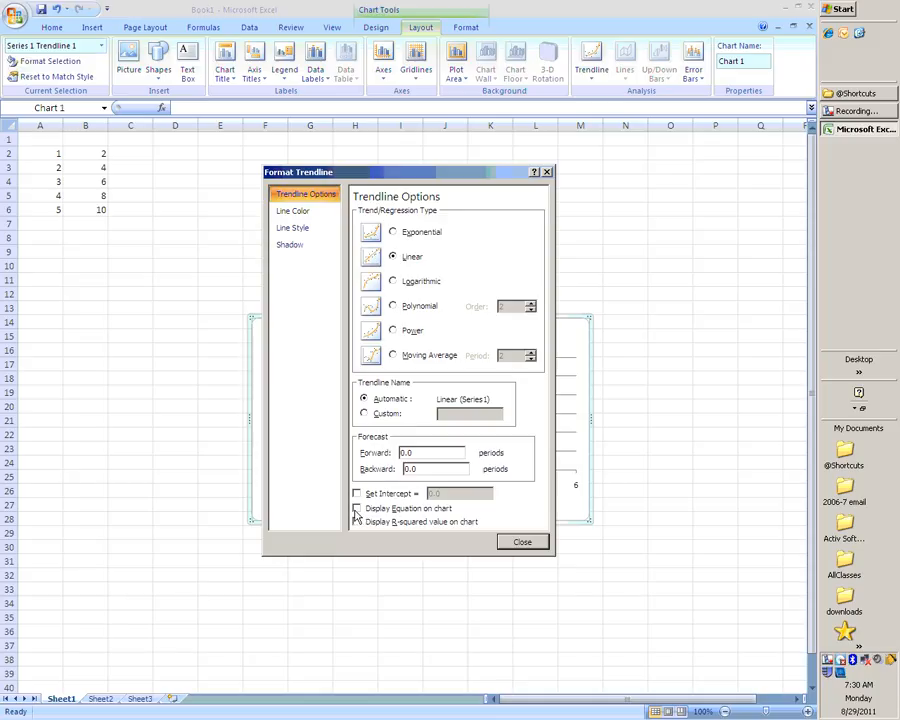
pyautogui.click(357, 508)
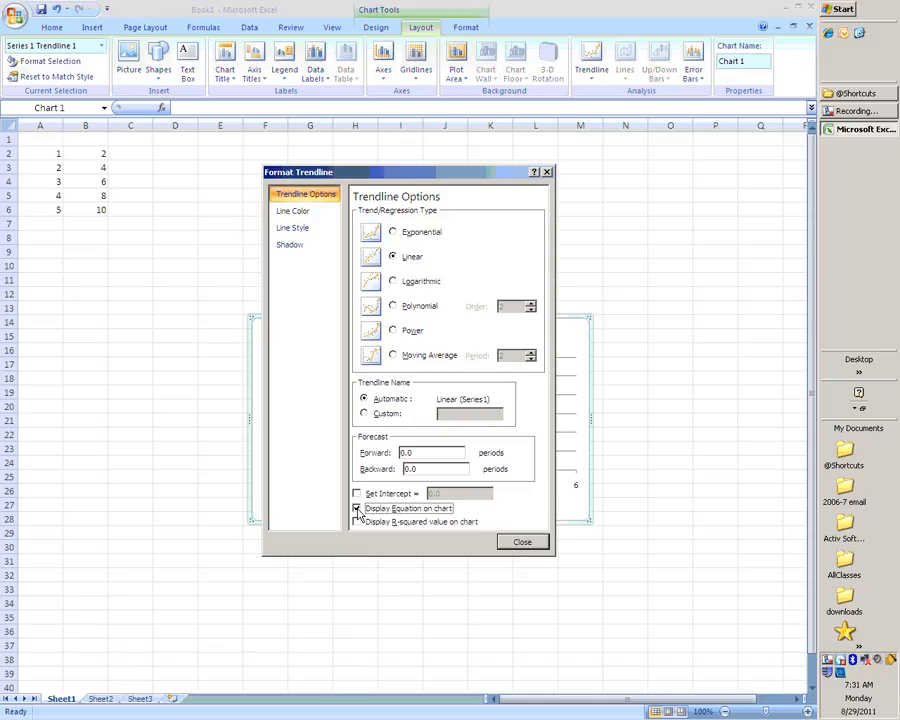
pyautogui.click(357, 509)
pyautogui.click(522, 541)
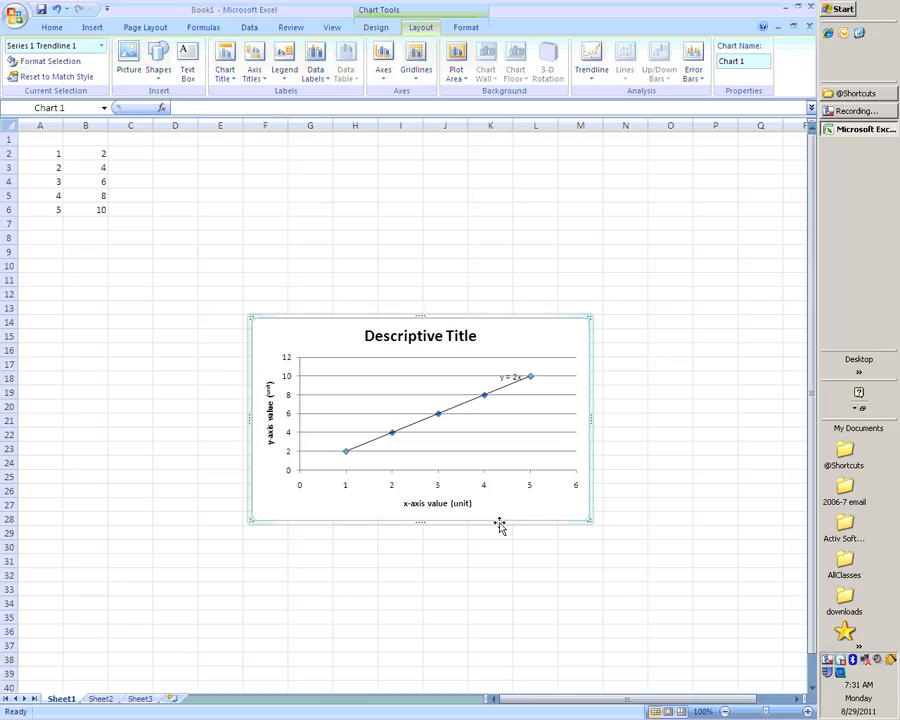
# Move the trendline equation label slightly up so it sits clear of the line, and deselect the chart
pyautogui.click(511, 377)
pyautogui.moveTo(513, 379); pyautogui.dragTo(507, 374)
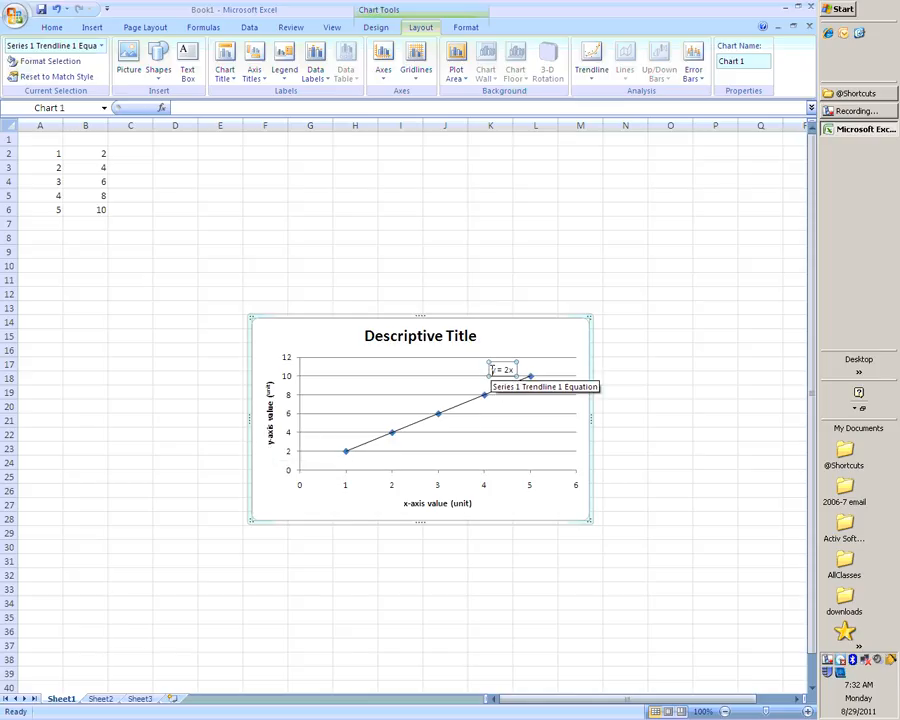
pyautogui.click(490, 370)
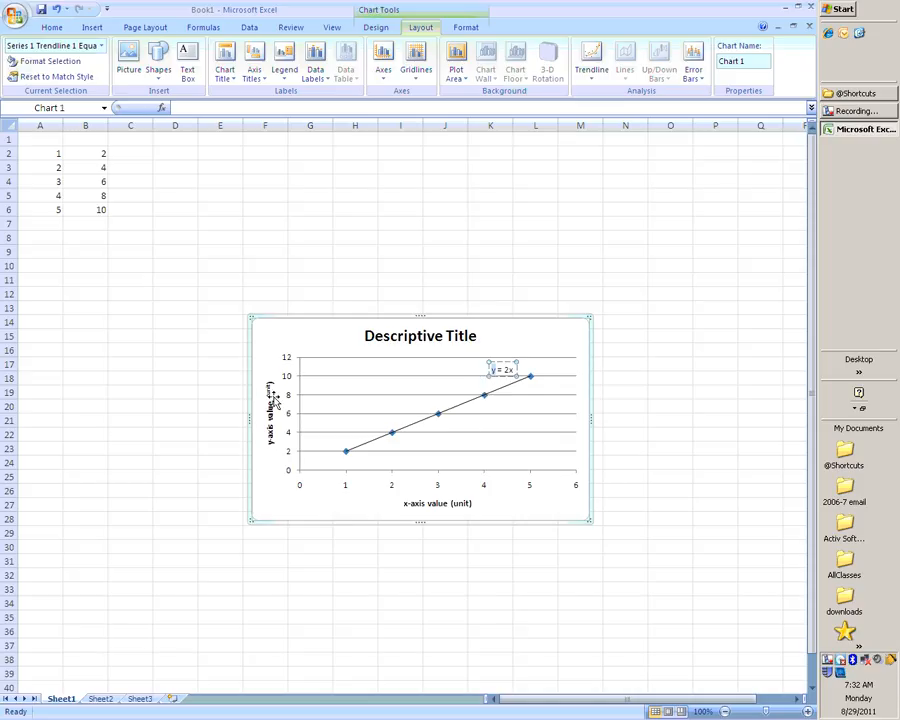
pyautogui.moveTo(510, 370); pyautogui.dragTo(515, 370)
pyautogui.click(169, 303)
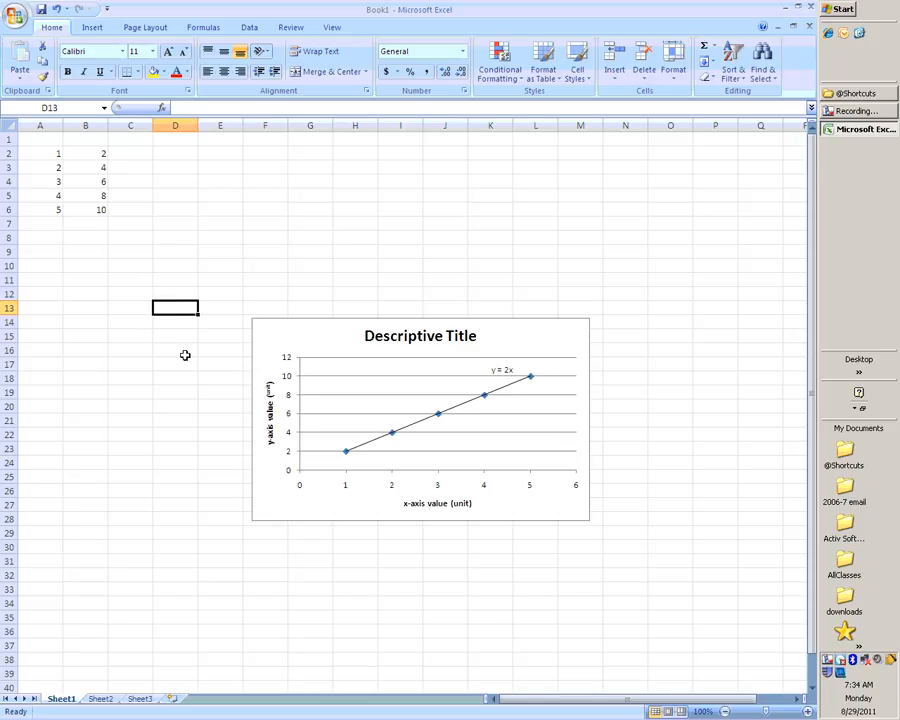
# Preview how the selected chart prints on its own page, close the preview and deselect the chart
pyautogui.click(553, 336)
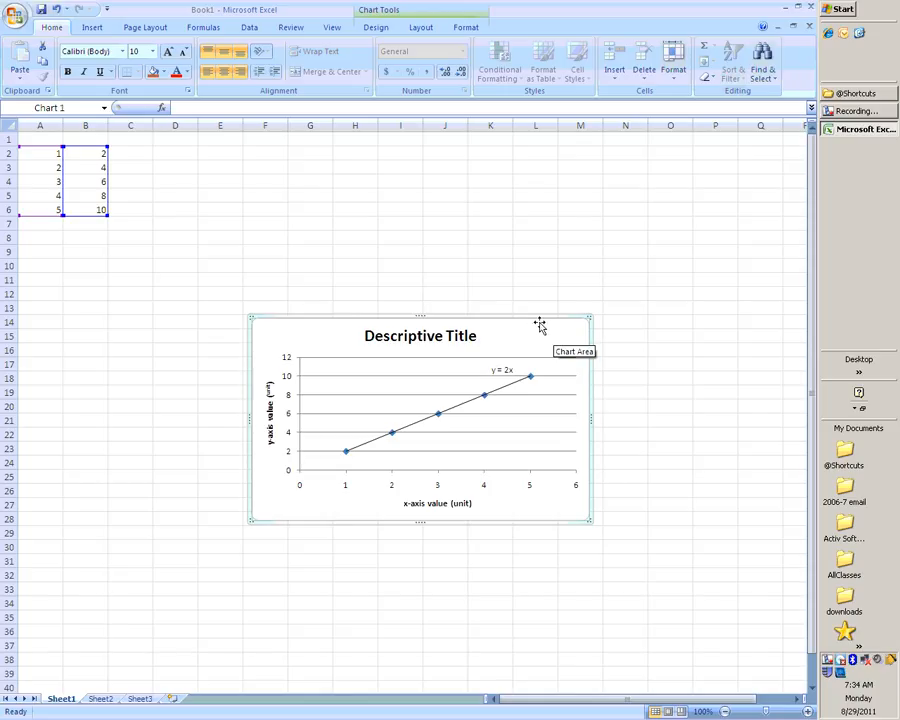
pyautogui.rightClick(540, 330)
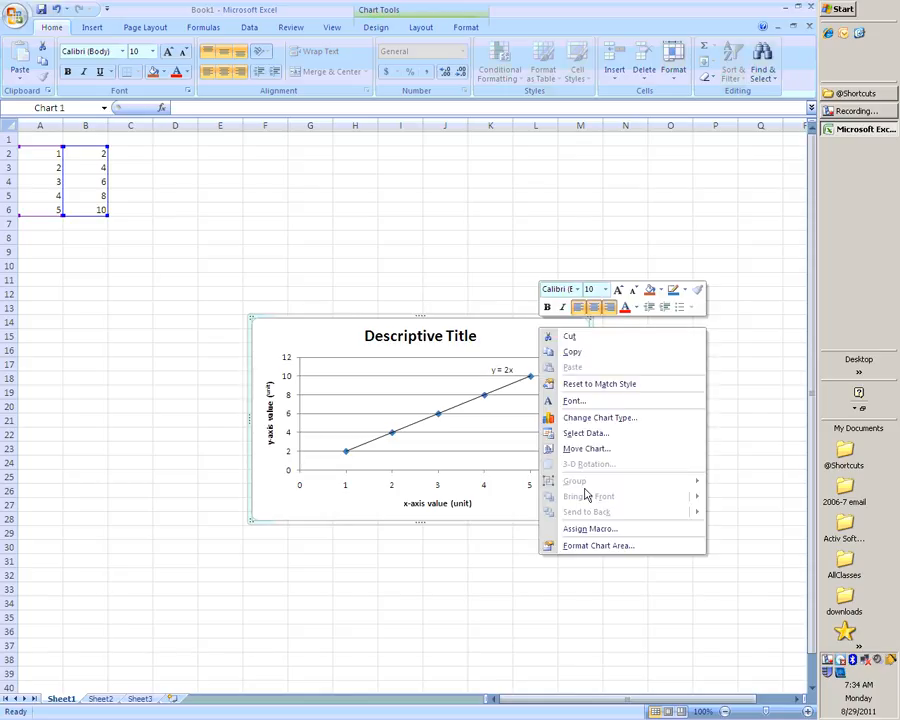
pyautogui.click(308, 335)
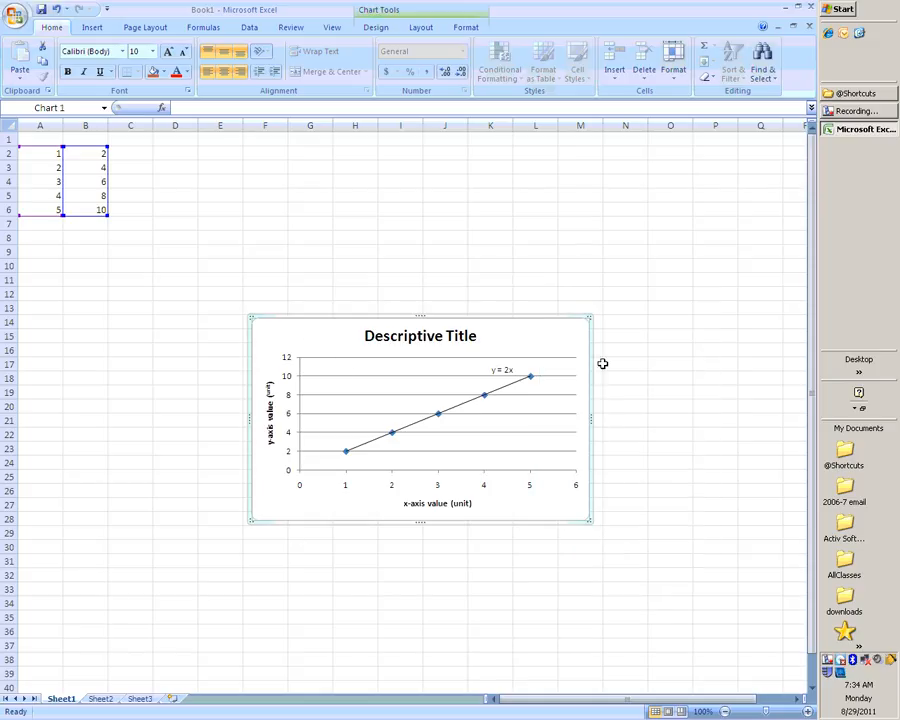
pyautogui.click(15, 18)
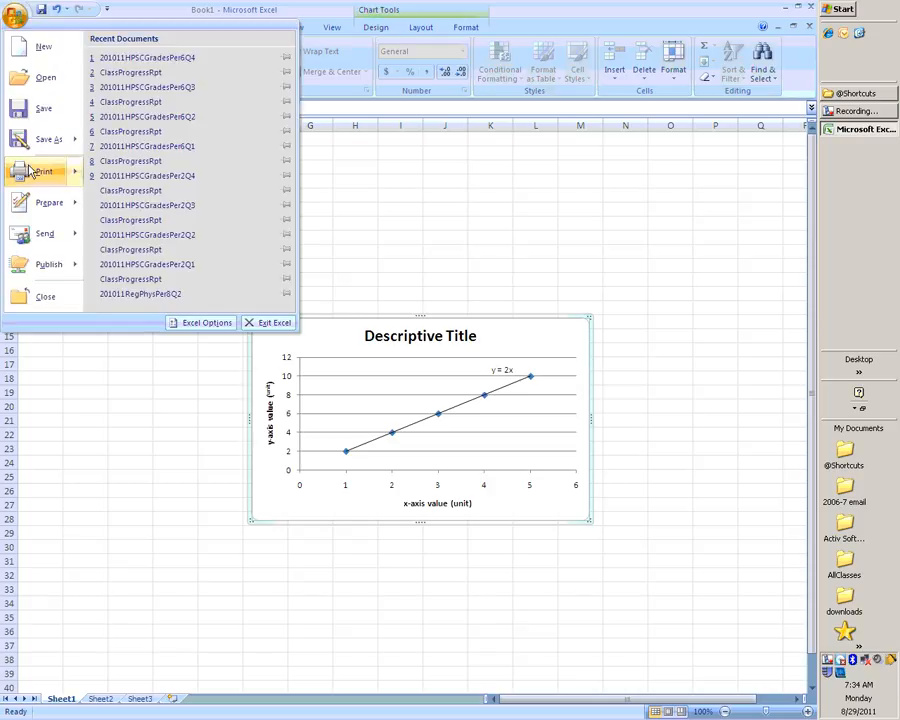
pyautogui.moveTo(32, 171)
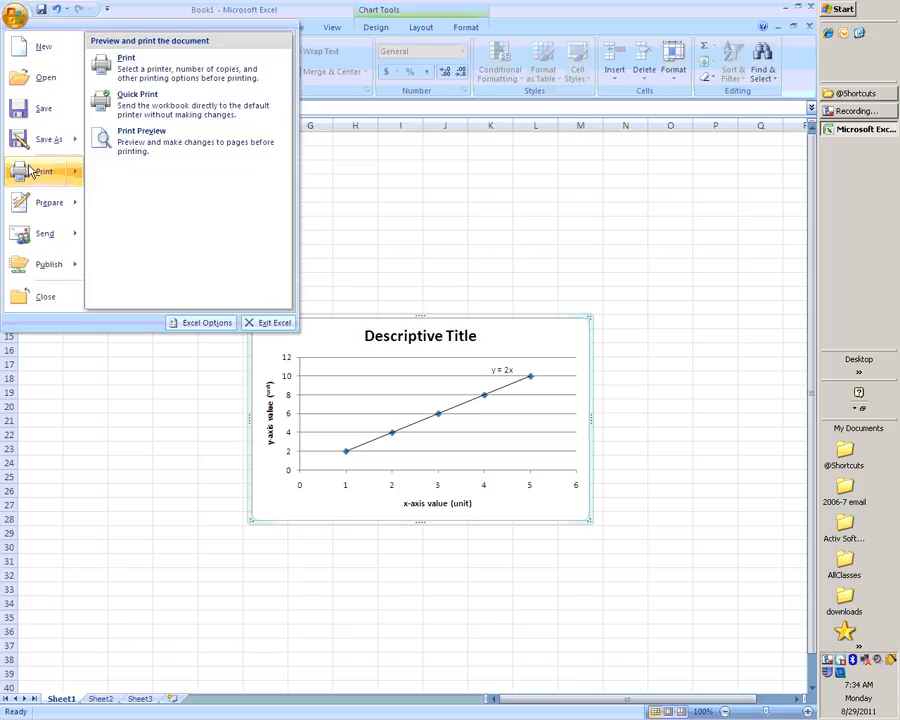
pyautogui.click(163, 148)
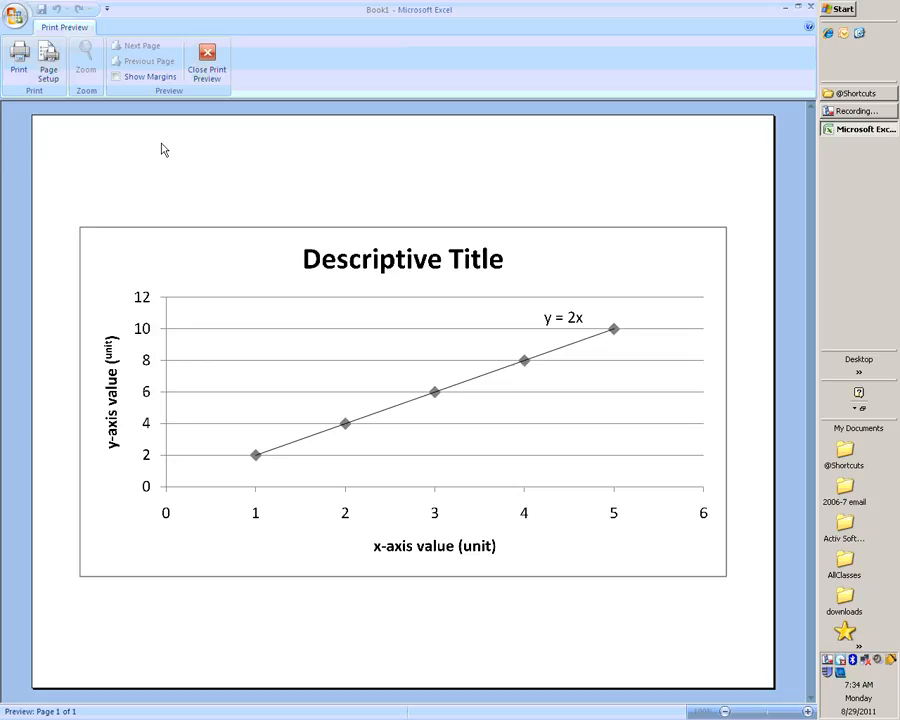
pyautogui.click(207, 62)
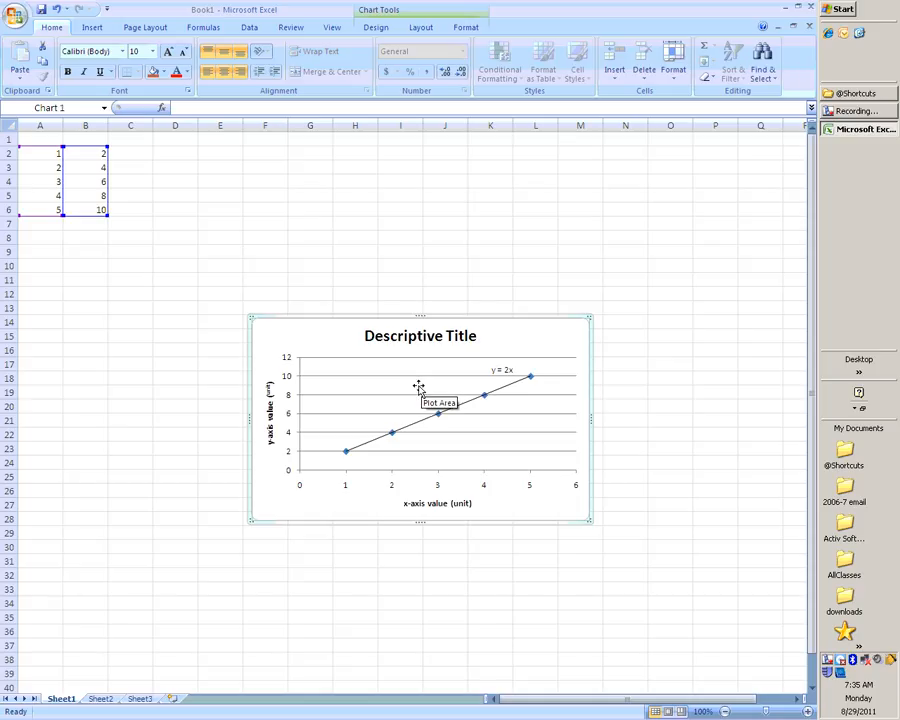
pyautogui.click(233, 206)
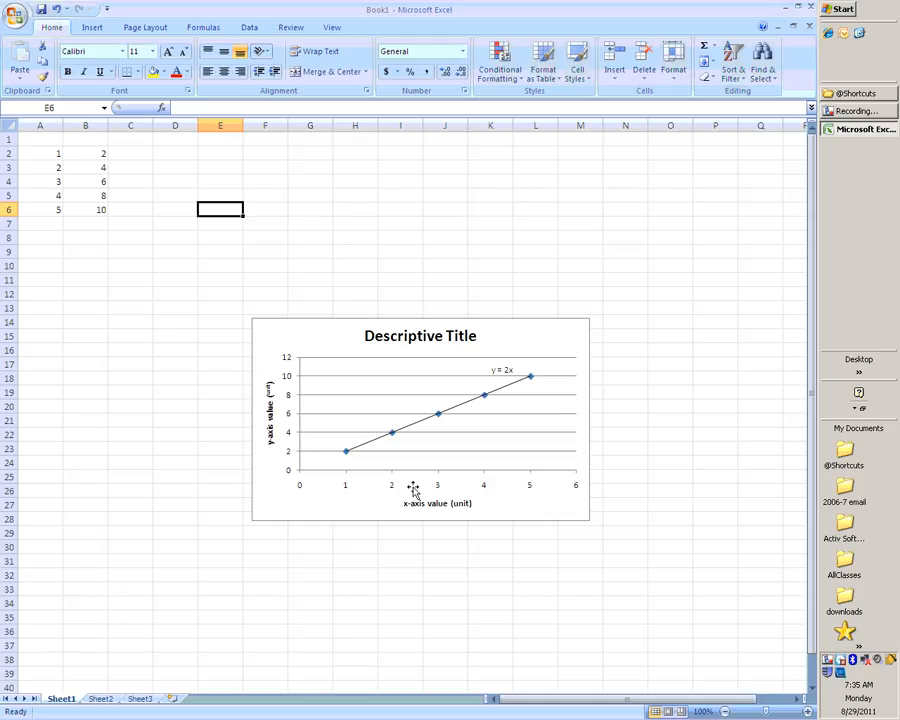
# Preview how the whole worksheet prints with the data columns and the unselected chart, and close the preview
pyautogui.click(15, 17)
pyautogui.moveTo(24, 170)
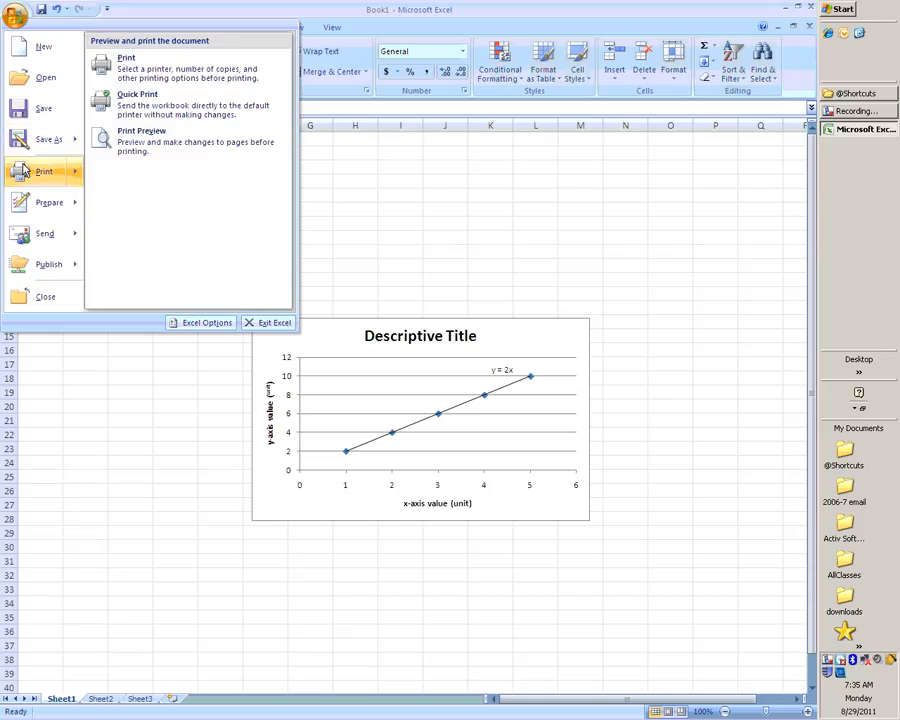
pyautogui.click(119, 148)
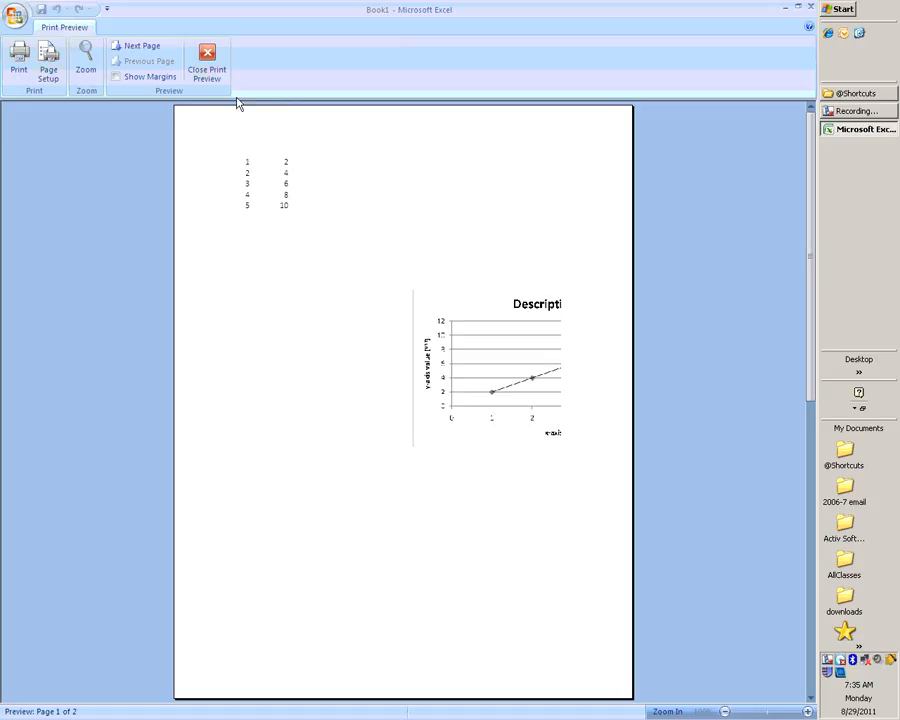
pyautogui.click(207, 58)
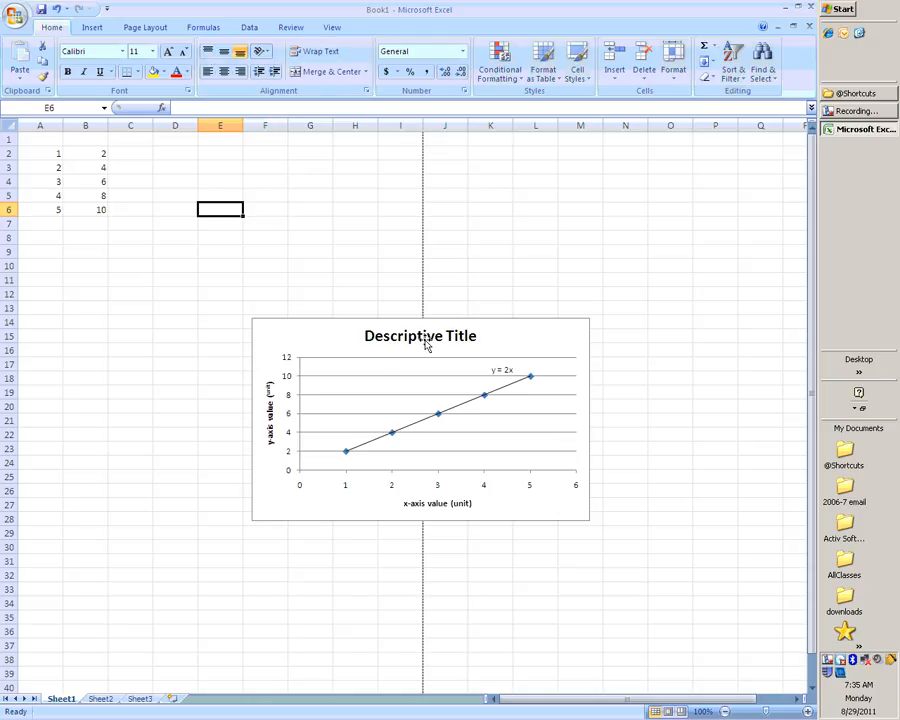
# Move the chart directly below the data columns, inside the page-break line, and check the print preview of the selected chart
pyautogui.moveTo(468, 330); pyautogui.dragTo(283, 245)
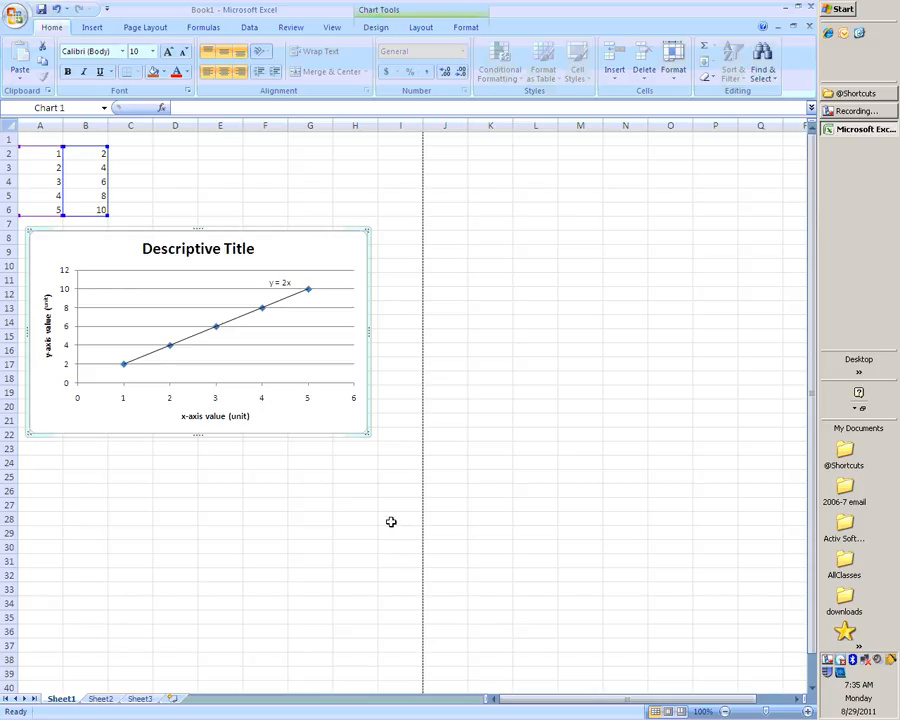
pyautogui.click(16, 20)
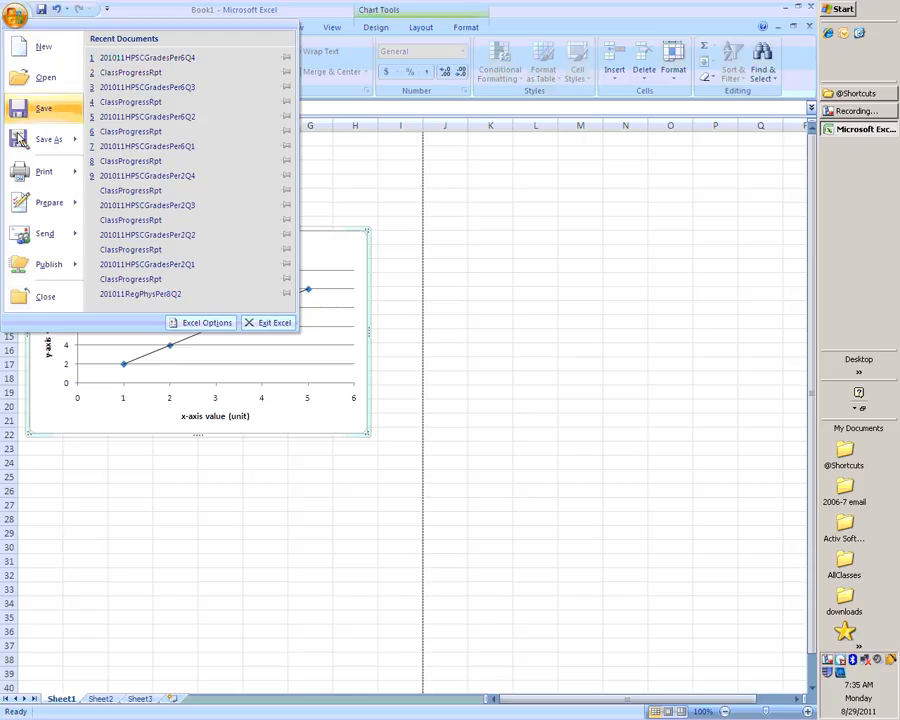
pyautogui.moveTo(30, 172)
pyautogui.click(132, 158)
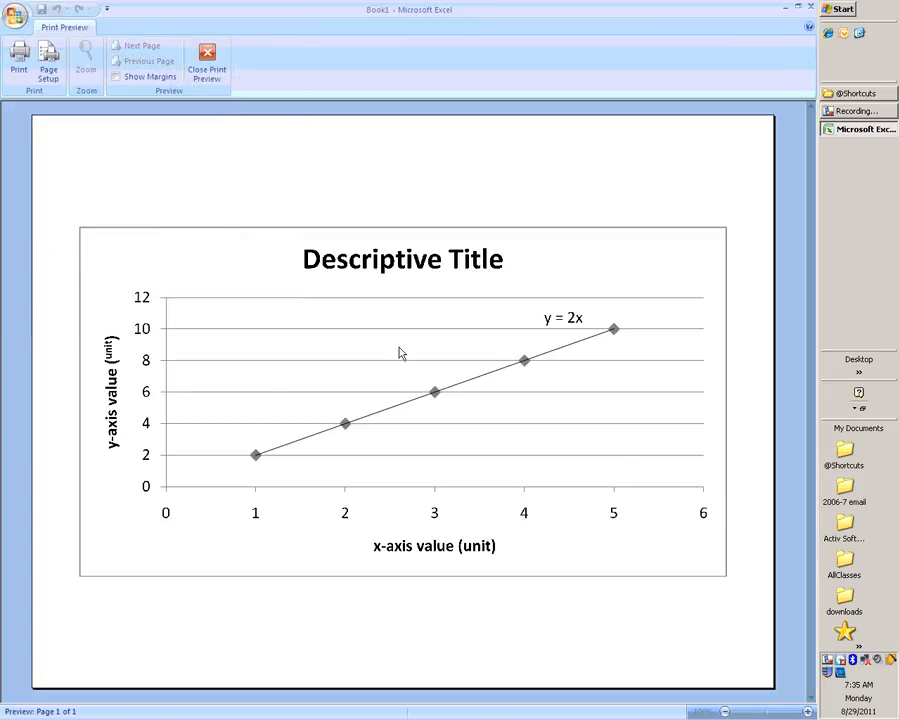
pyautogui.click(209, 70)
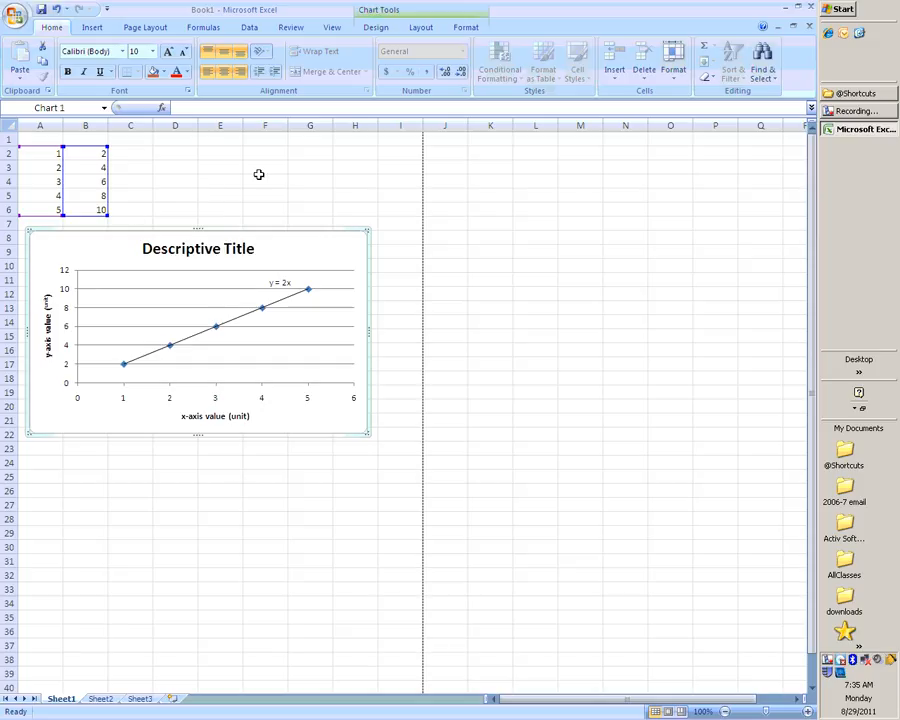
# Deselect the chart by selecting cell D3, and check the print preview of the worksheet with the data and repositioned chart
pyautogui.click(181, 168)
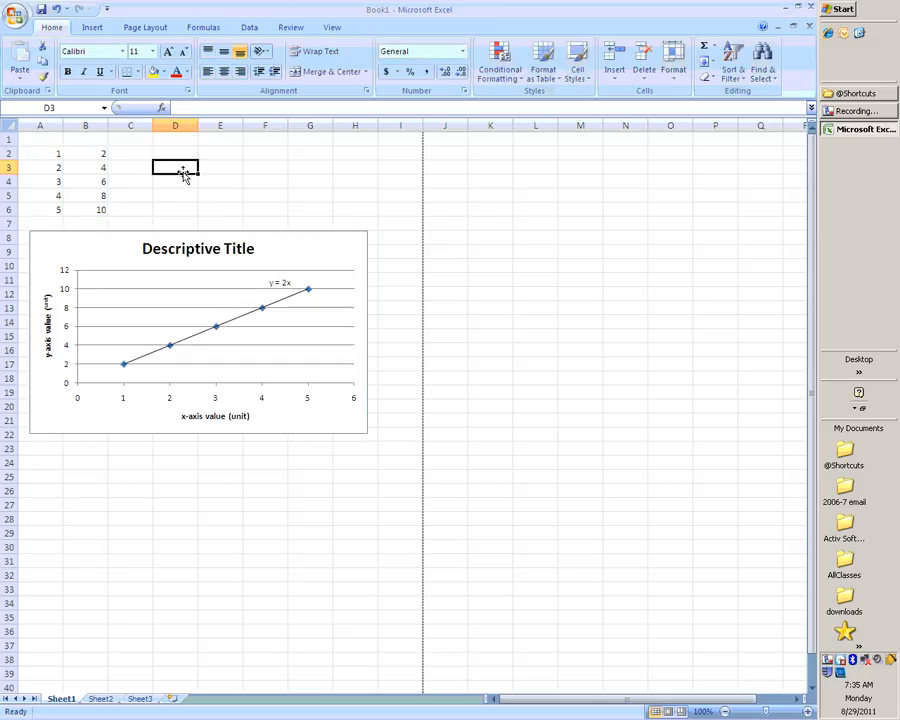
pyautogui.click(12, 14)
pyautogui.moveTo(10, 168)
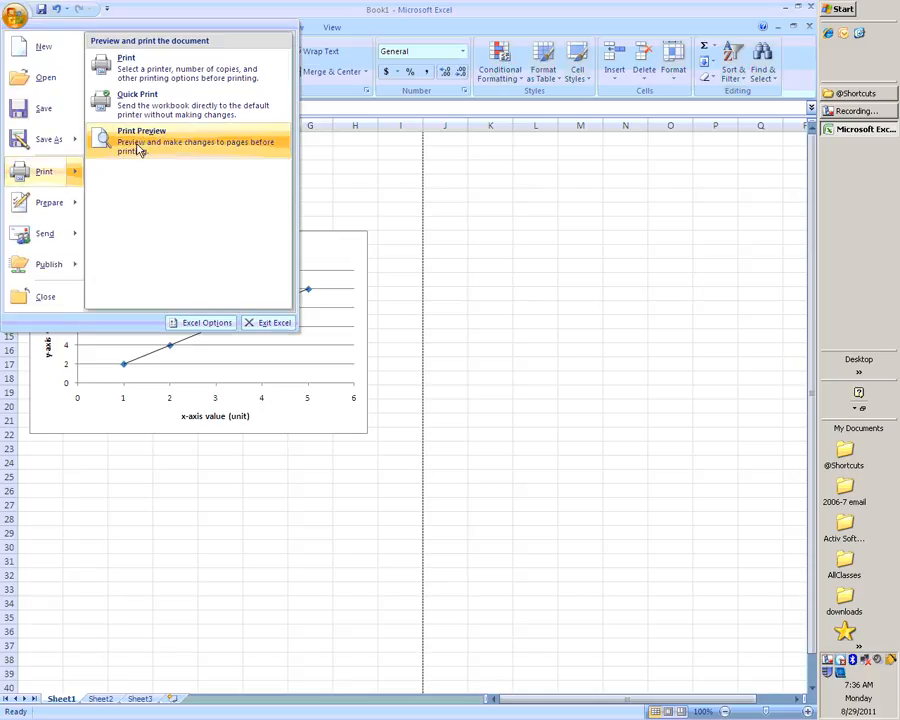
pyautogui.click(136, 150)
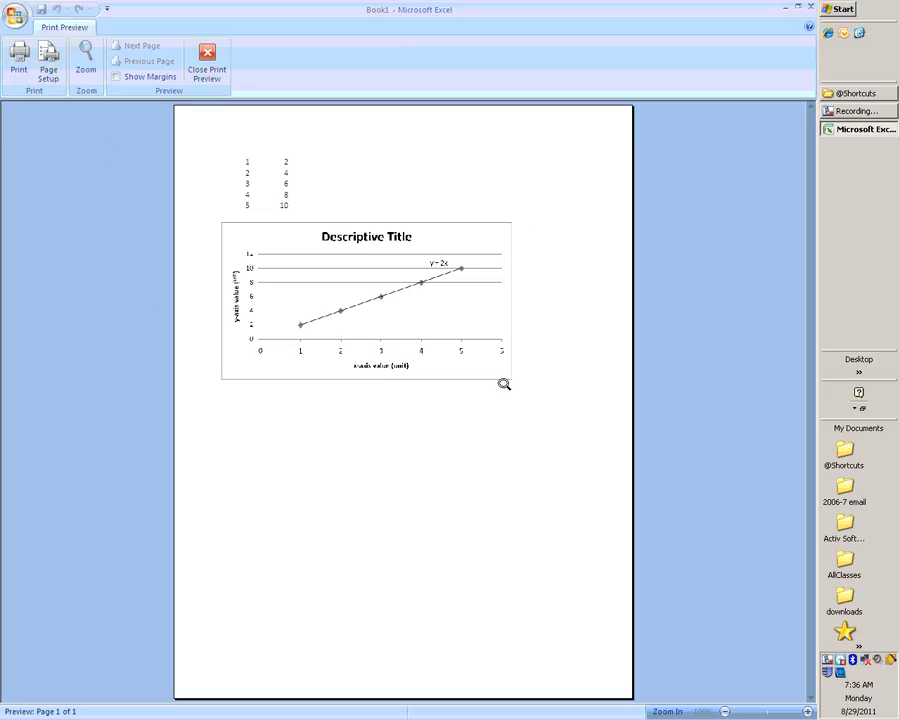
pyautogui.click(209, 66)
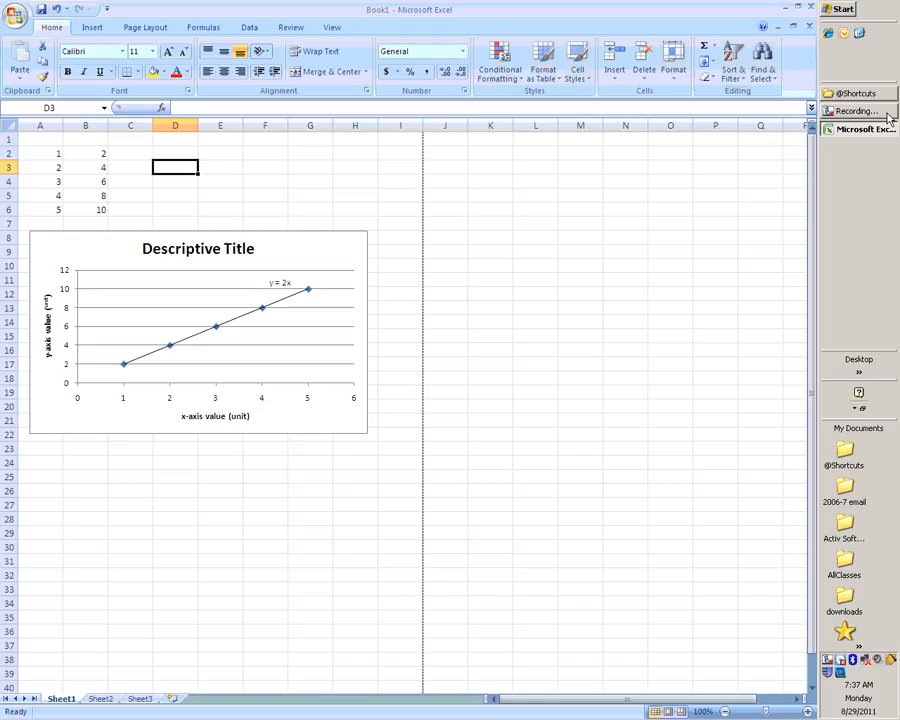
pyautogui.click(888, 118)
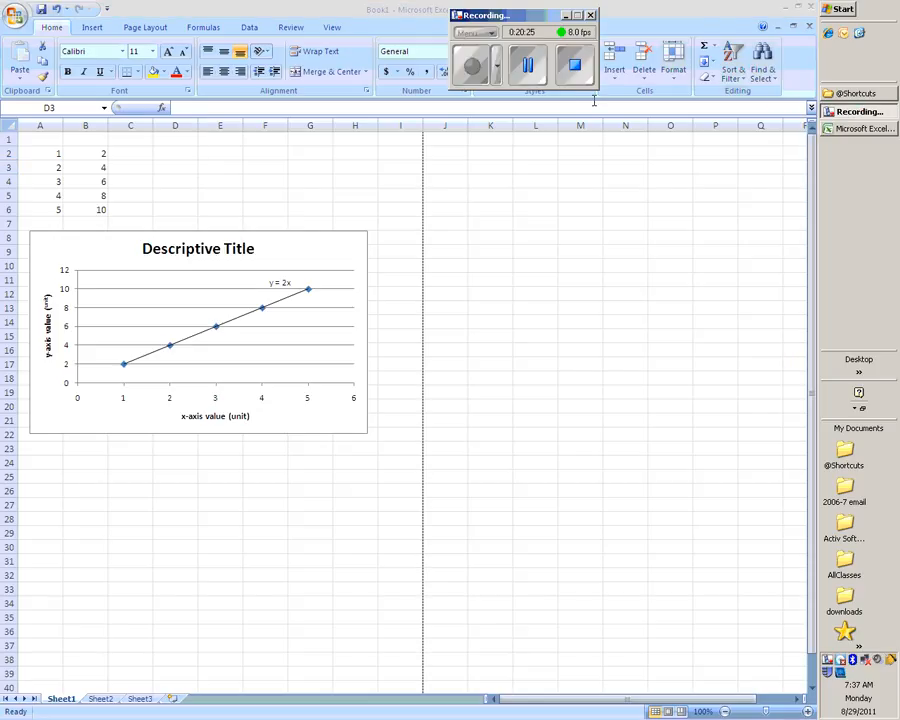